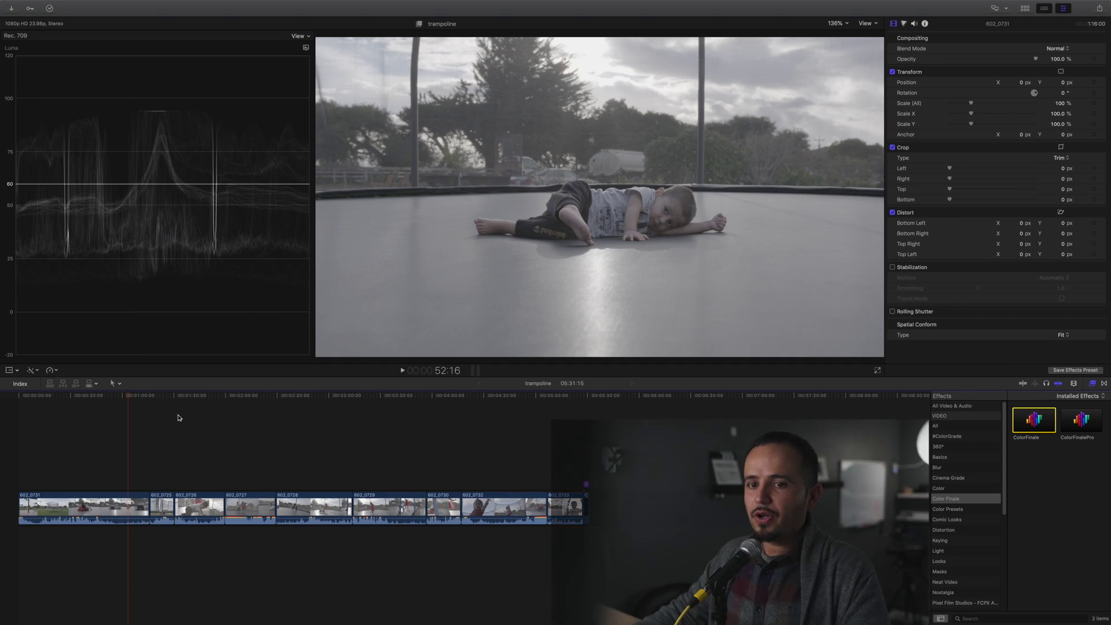
# - Skim the trampoline clips and drag the ColorFinale effect over clip 602_0731
pyautogui.moveTo(118, 398); pyautogui.dragTo(130, 417)
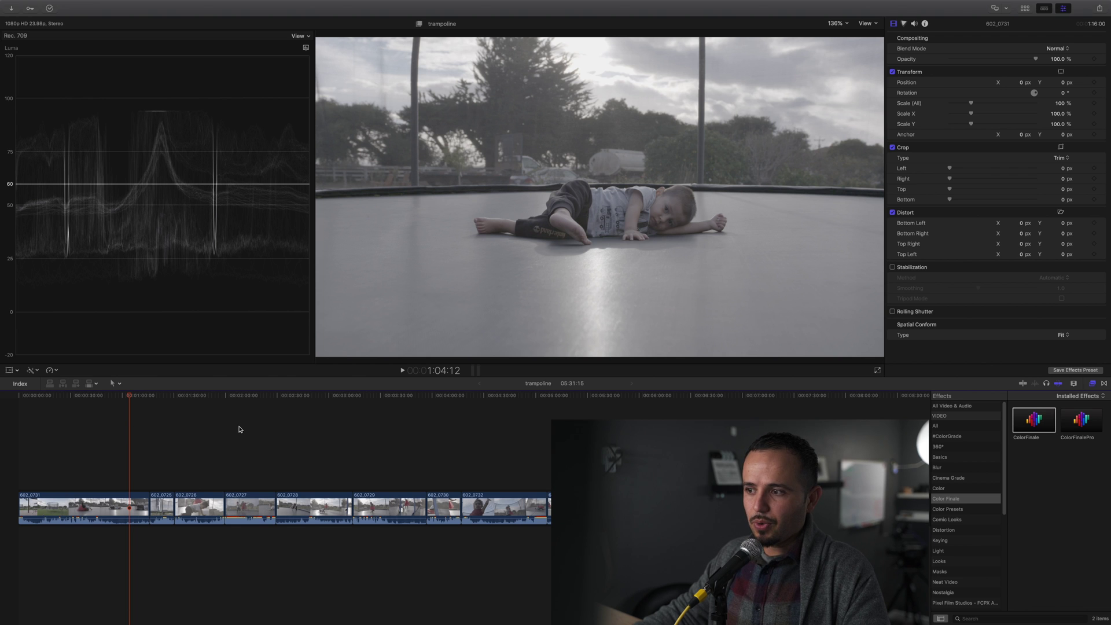
pyautogui.click(1035, 421)
pyautogui.moveTo(1034, 420); pyautogui.dragTo(131, 502)
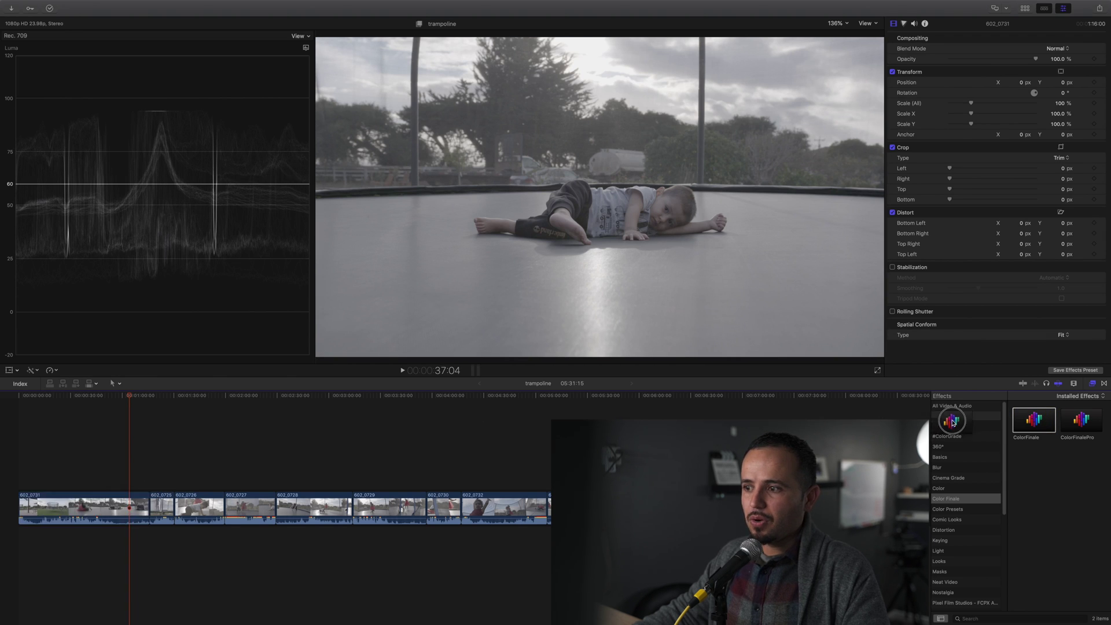
# - Place an Adjustment Layer from Titles and Generators above the clips across the timeline, and select it
pyautogui.click(1022, 425)
pyautogui.press('alt+super+1')
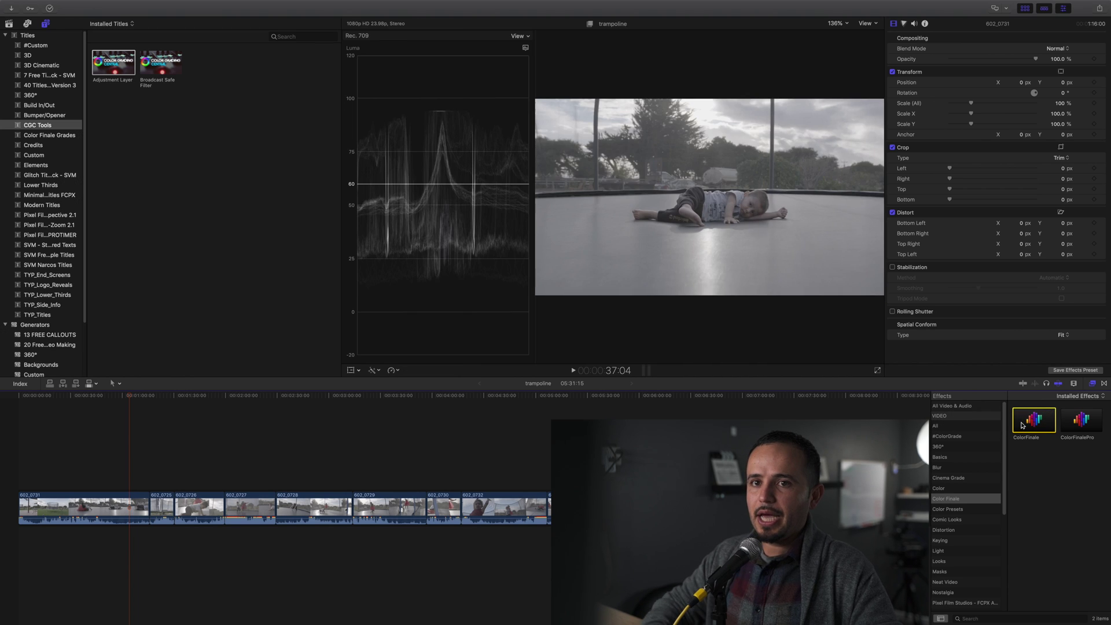
pyautogui.moveTo(115, 64); pyautogui.dragTo(549, 473)
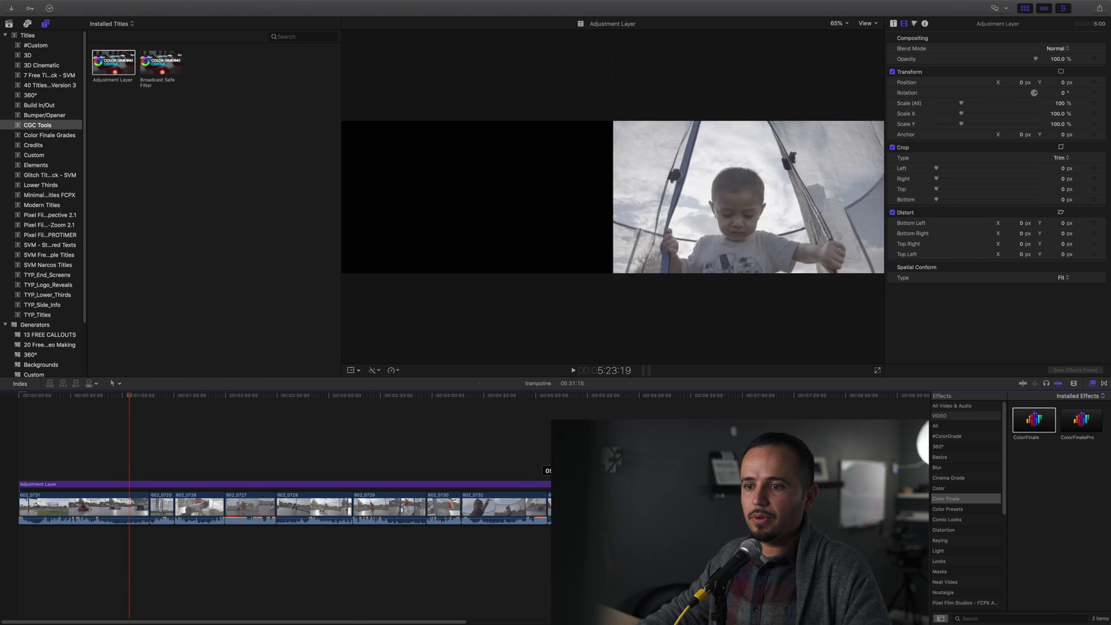
pyautogui.press('super+7')
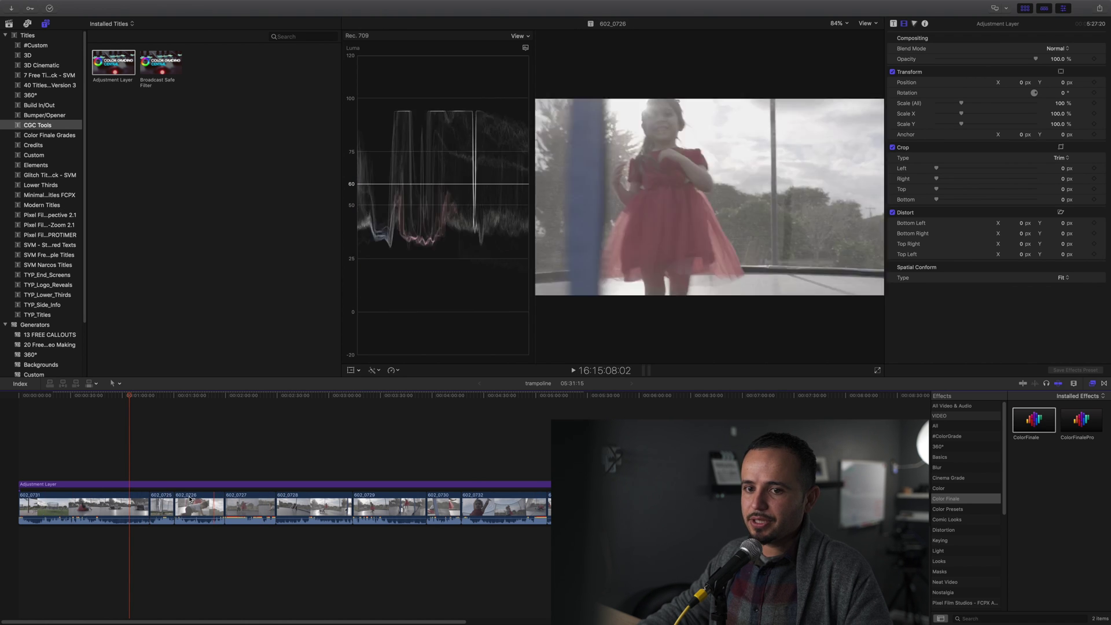
pyautogui.click(132, 484)
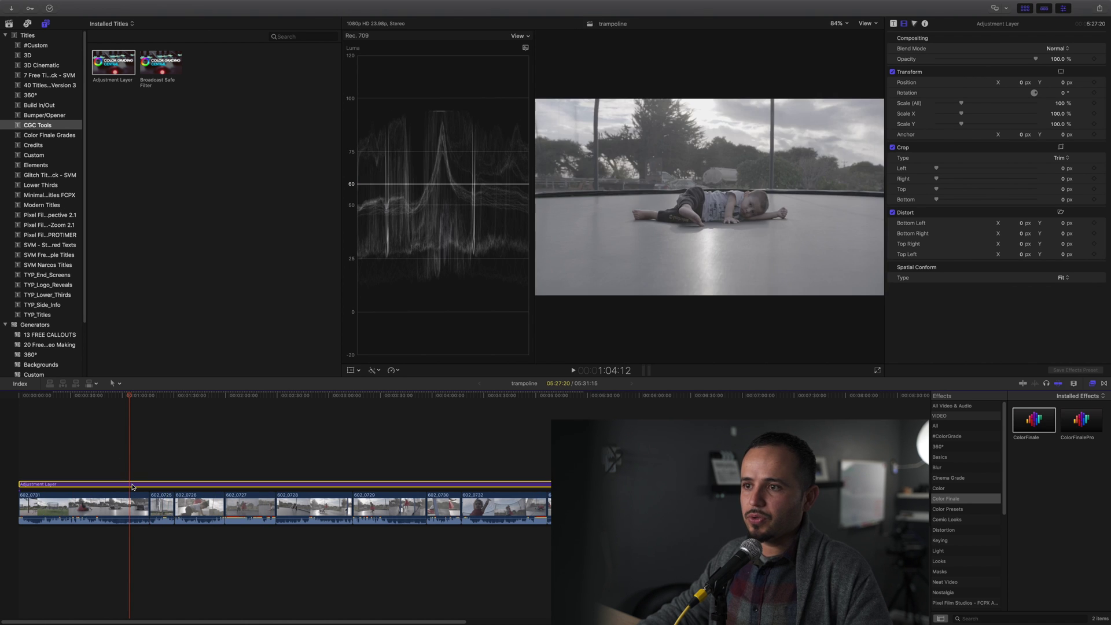
# - Apply the ColorFinale effect to the Adjustment Layer and hide the browser
pyautogui.click(1009, 422)
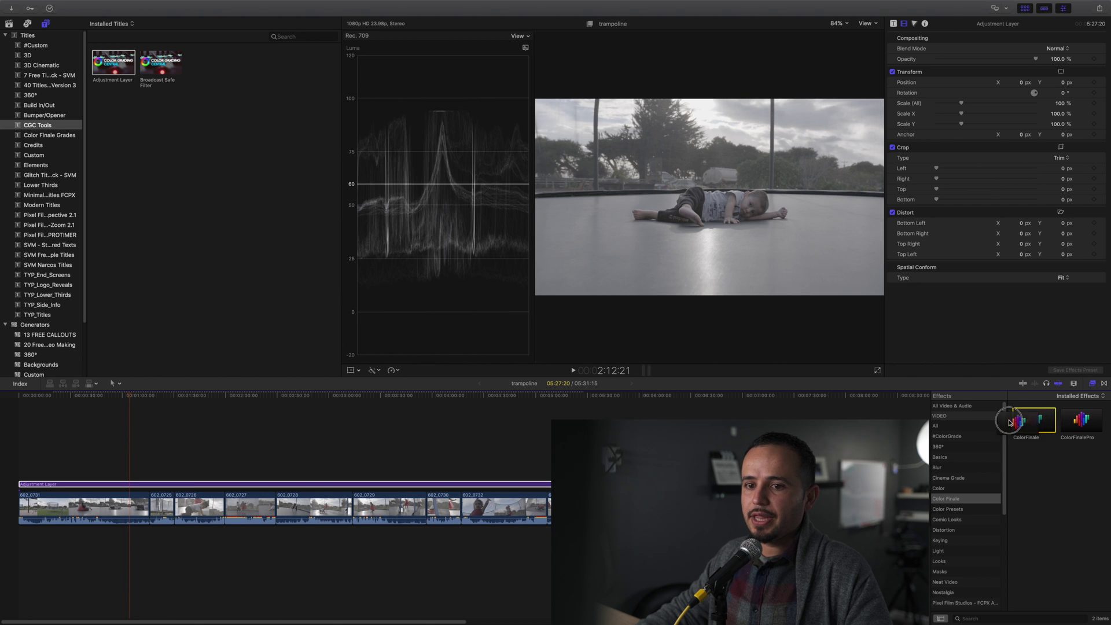
pyautogui.moveTo(1009, 422); pyautogui.dragTo(135, 483)
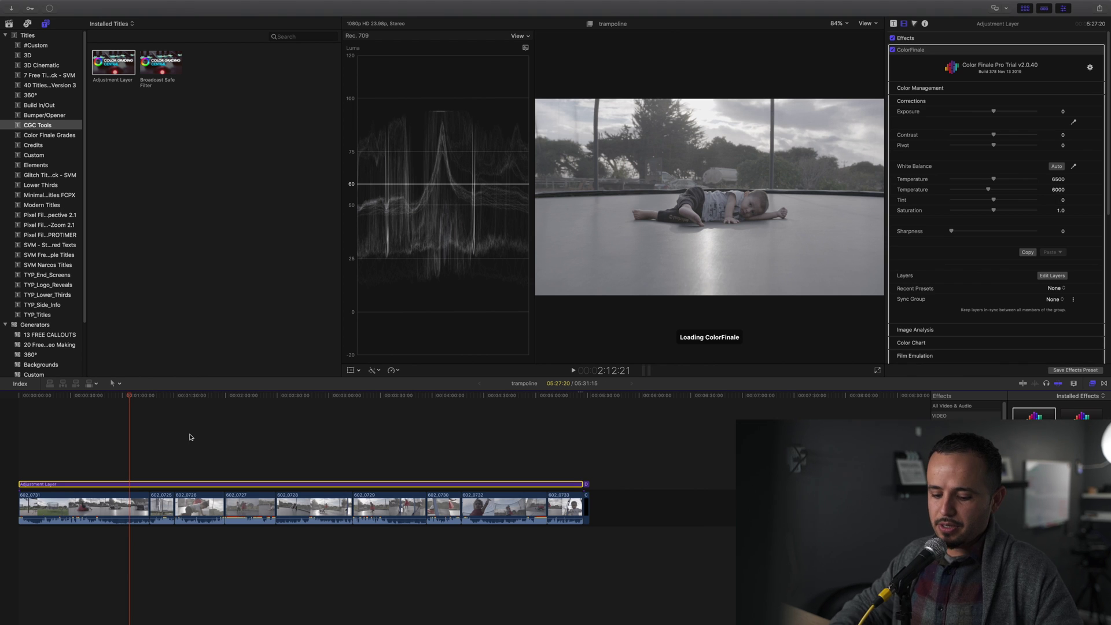
pyautogui.press('ctrl+super+1')
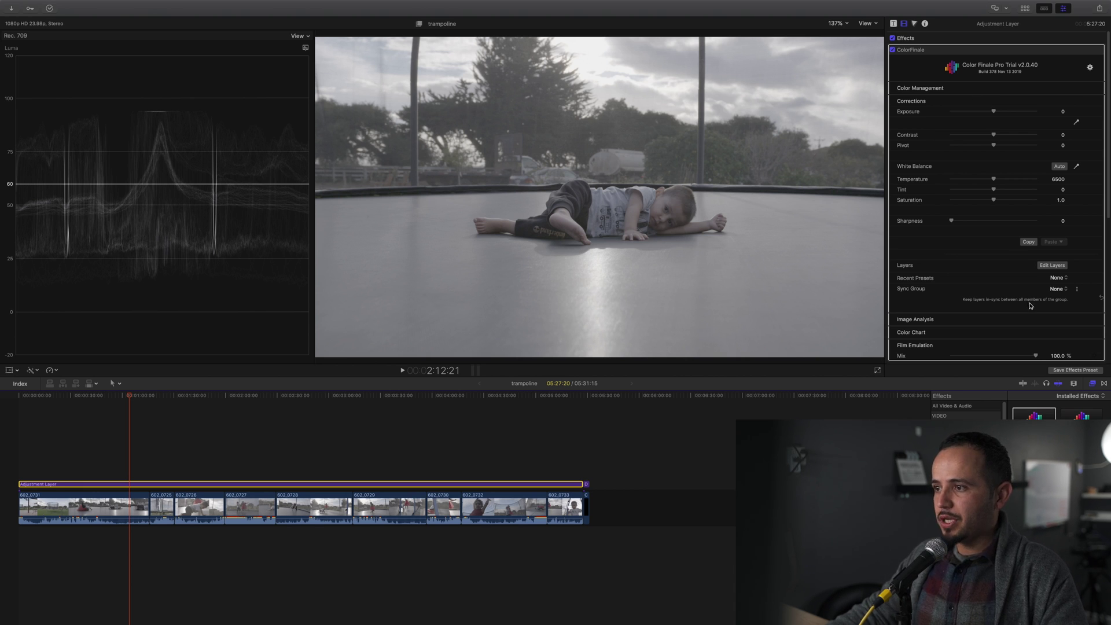
# - Add Color Wheels, Curves and 6 Vectors grading layers in the Color Finale layer editor
pyautogui.click(1053, 266)
pyautogui.moveTo(684, 343); pyautogui.dragTo(688, 303)
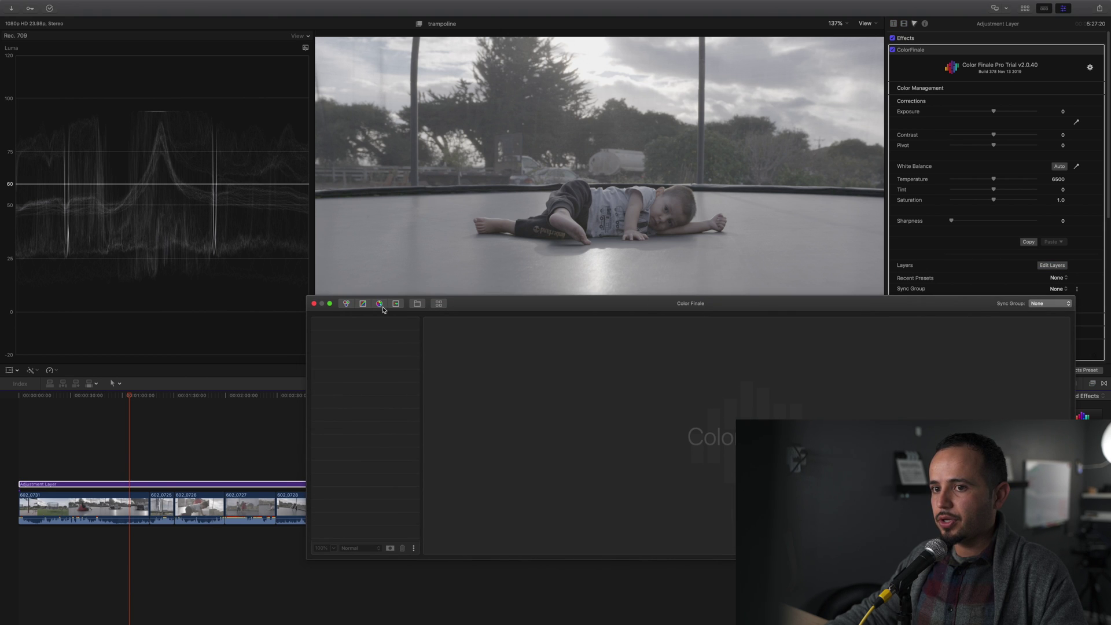
pyautogui.click(349, 304)
pyautogui.click(364, 304)
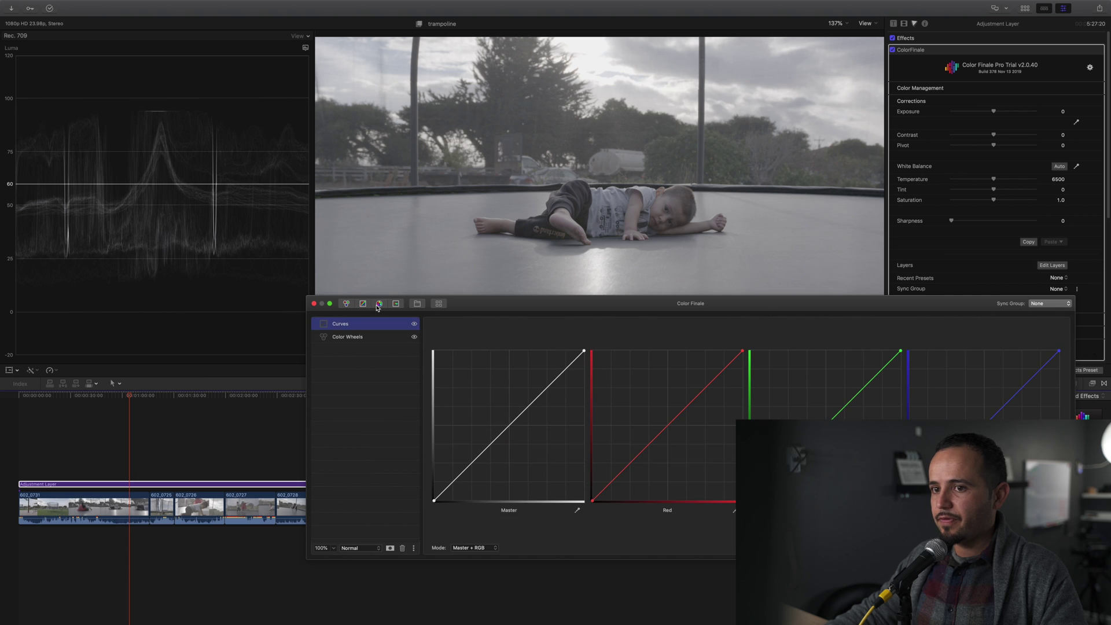
pyautogui.click(397, 304)
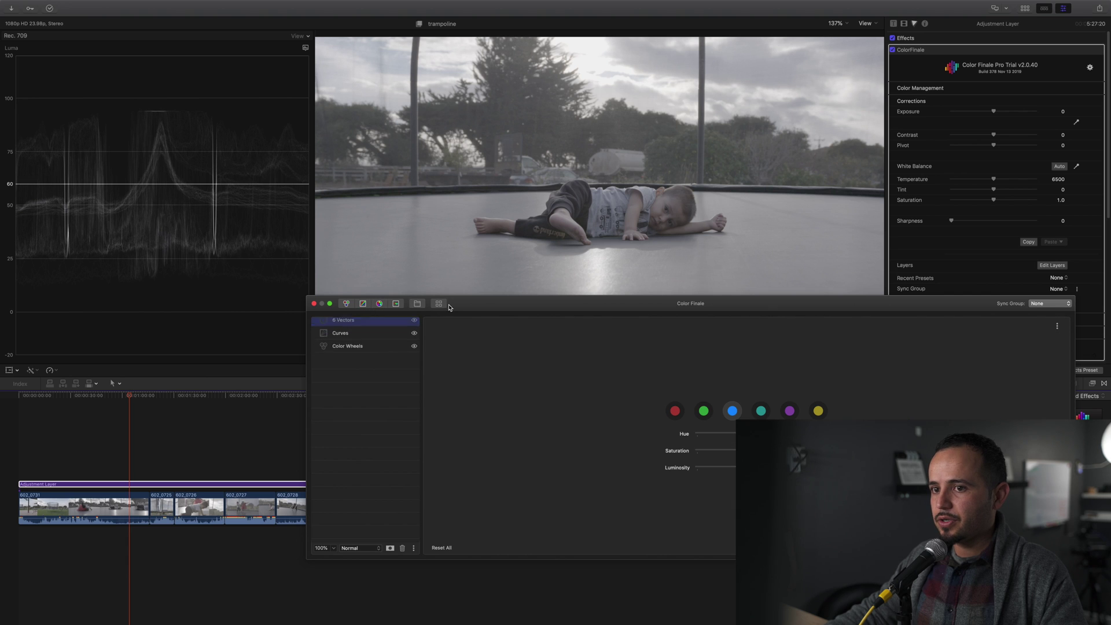
pyautogui.click(314, 303)
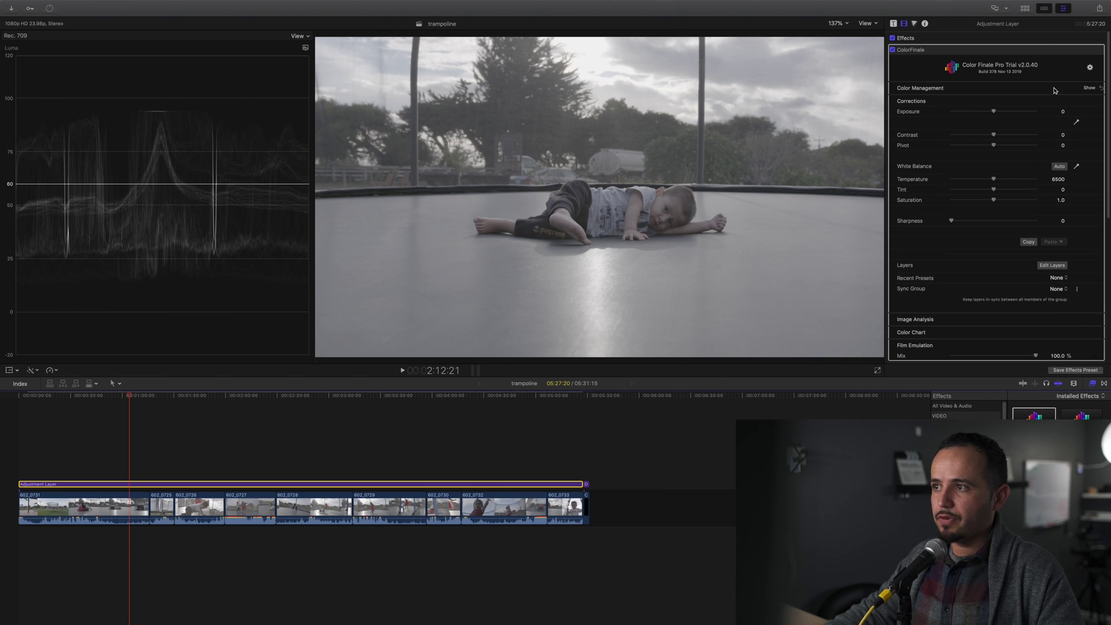
# - Reveal ColorFinale's Color Management and set the colour profile to Use ACES
pyautogui.click(990, 93)
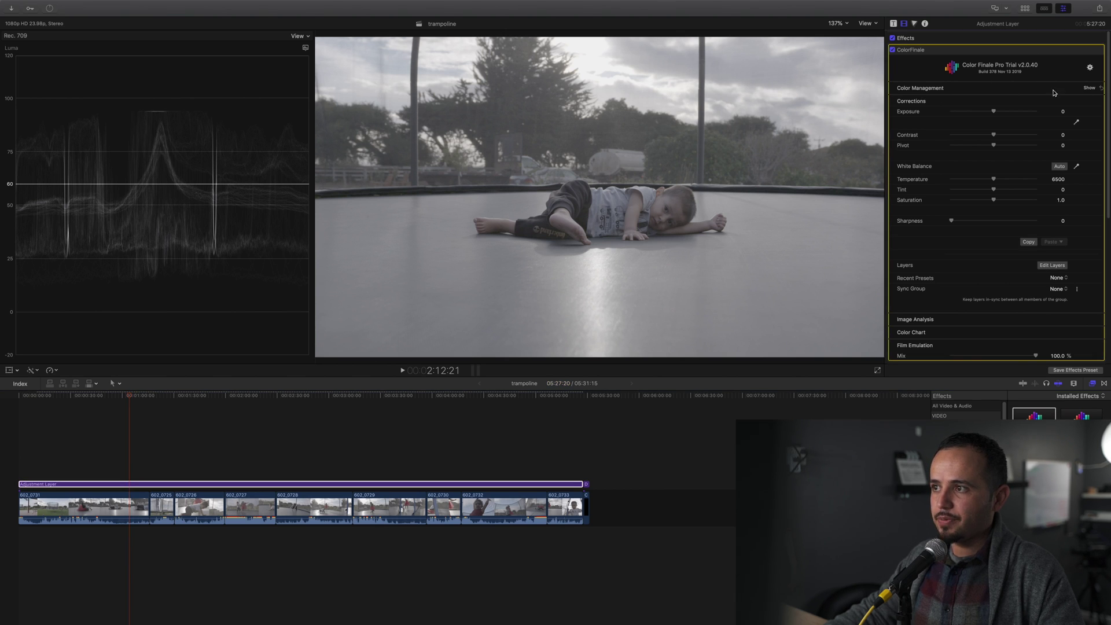
pyautogui.click(1088, 88)
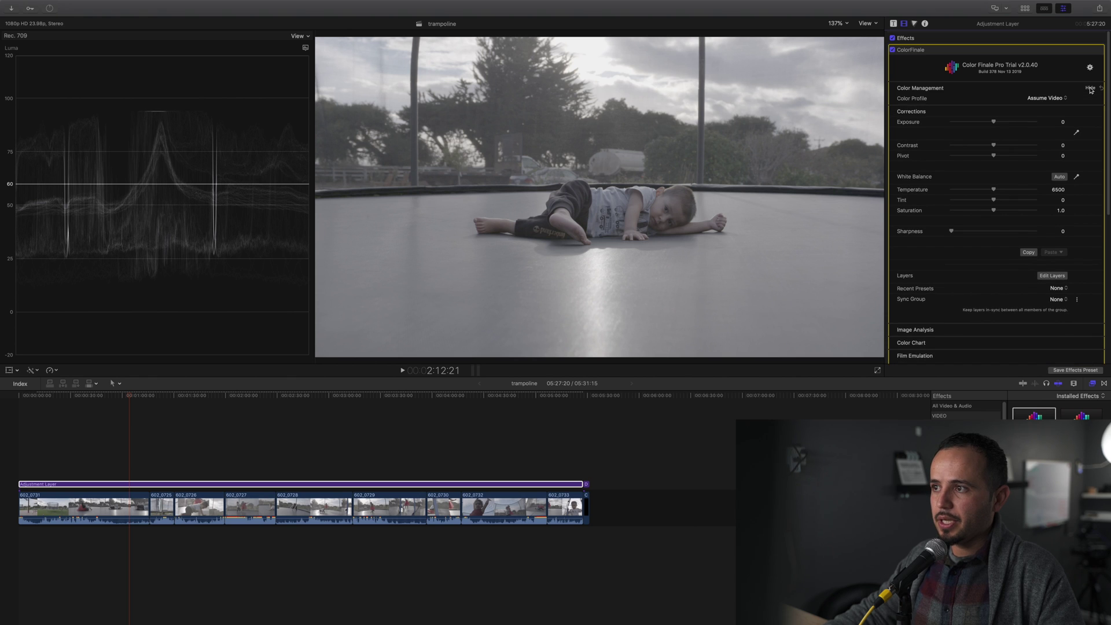
pyautogui.click(1052, 100)
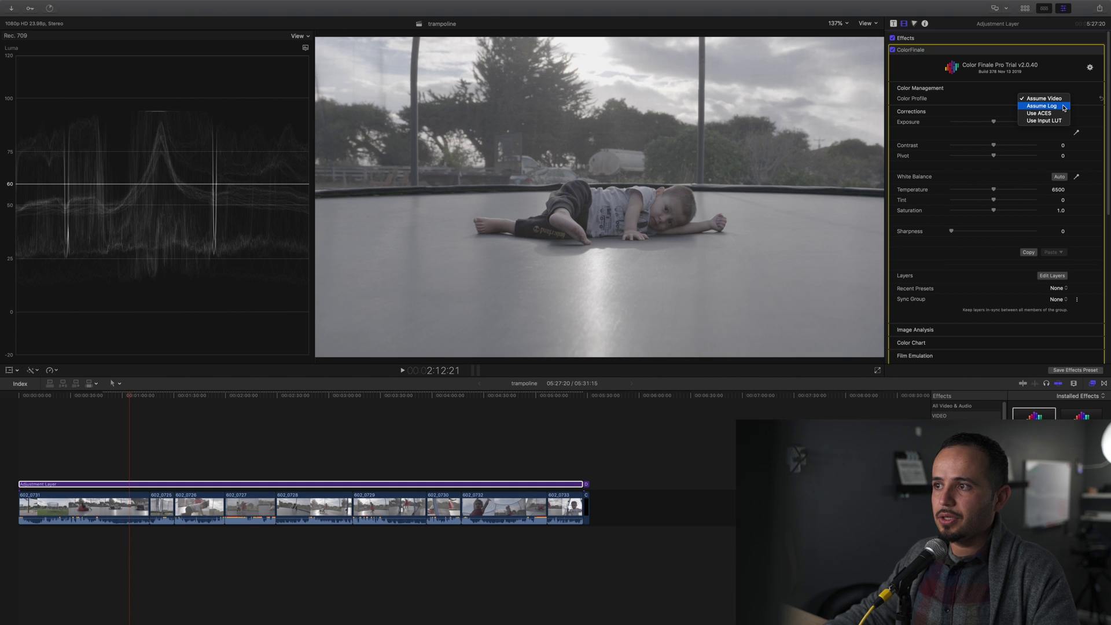
pyautogui.click(1046, 107)
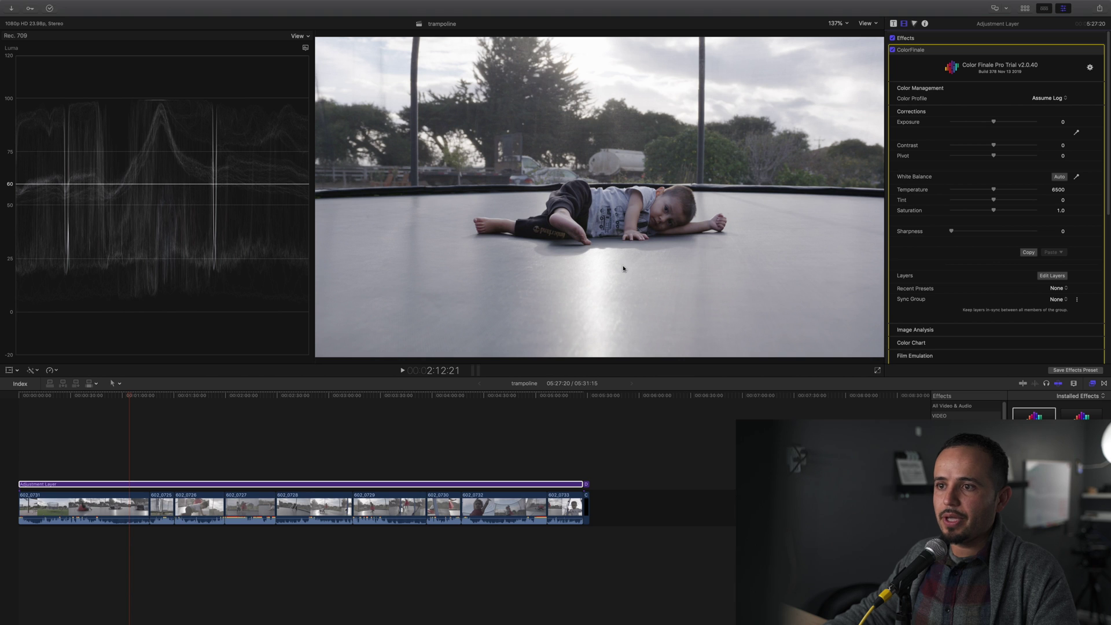
pyautogui.click(1062, 102)
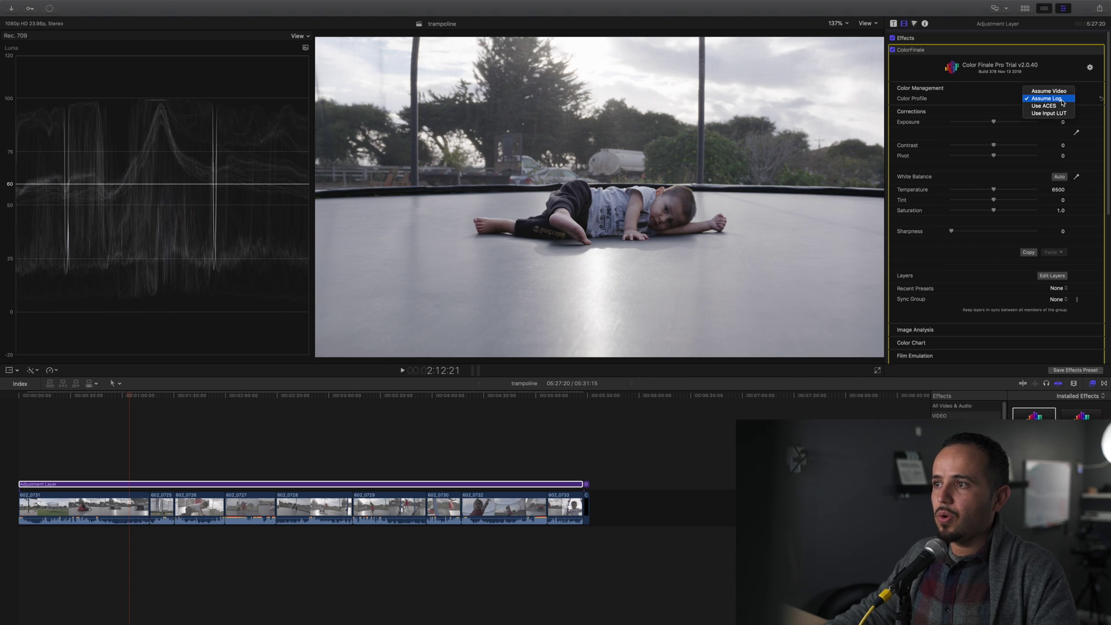
pyautogui.click(1058, 107)
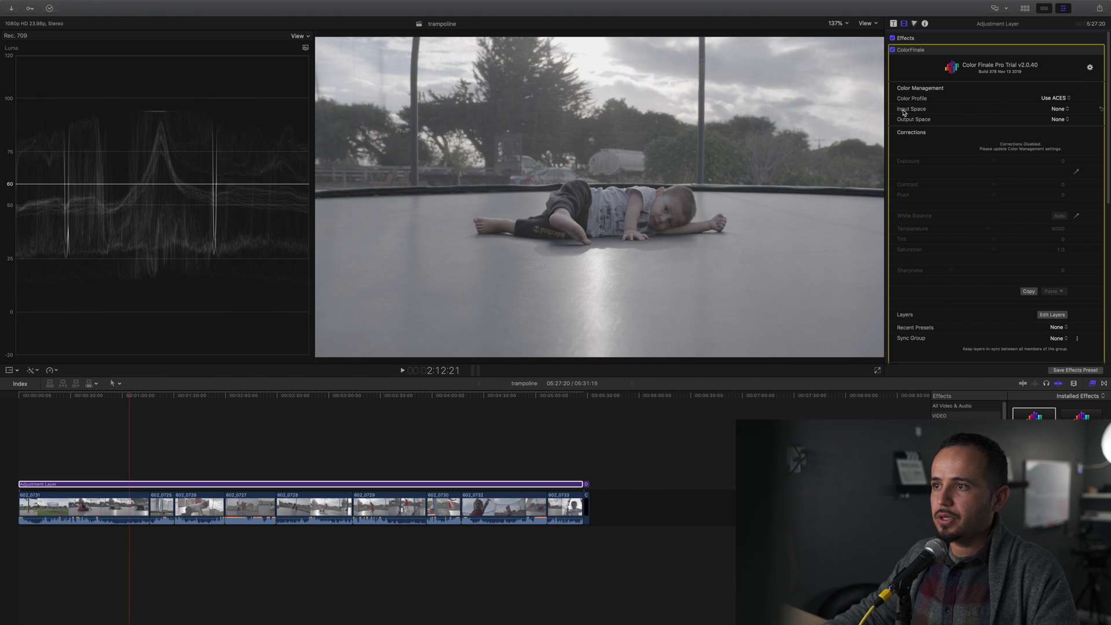
# - Set the ACES input space to SLog3 and the output space to Rec709 100nits
pyautogui.click(1060, 111)
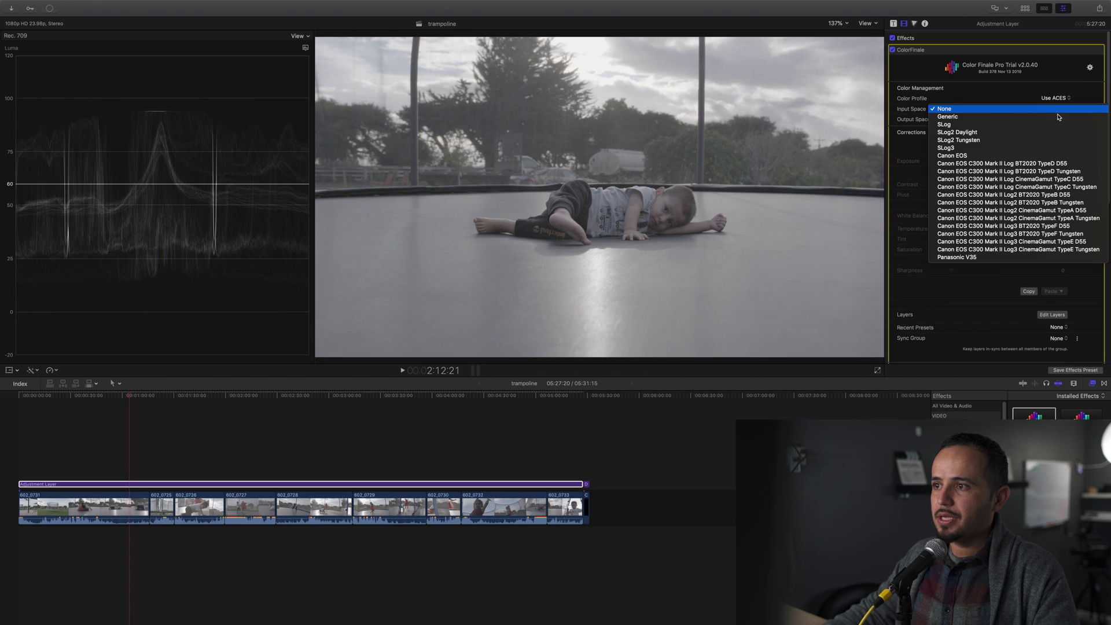
pyautogui.click(1013, 149)
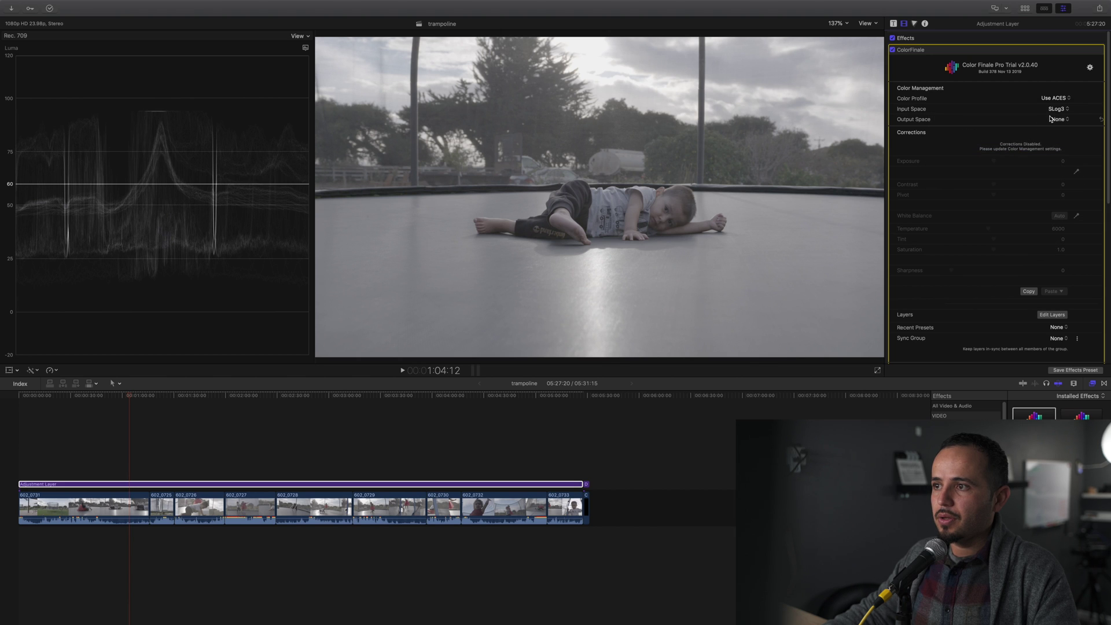
pyautogui.click(1051, 110)
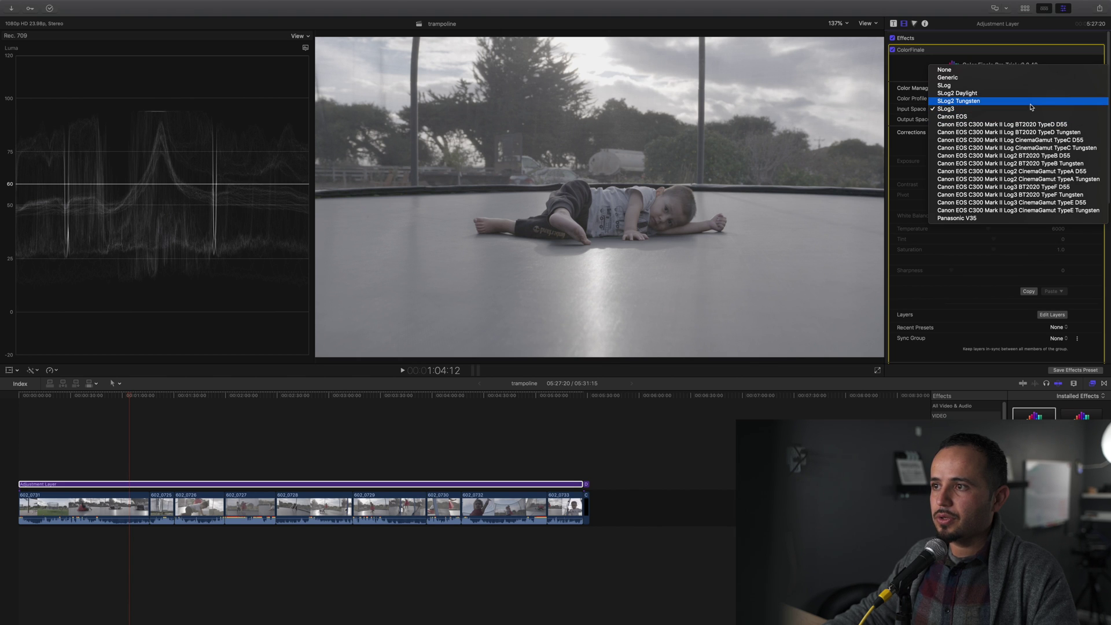
pyautogui.click(1033, 109)
pyautogui.click(1061, 120)
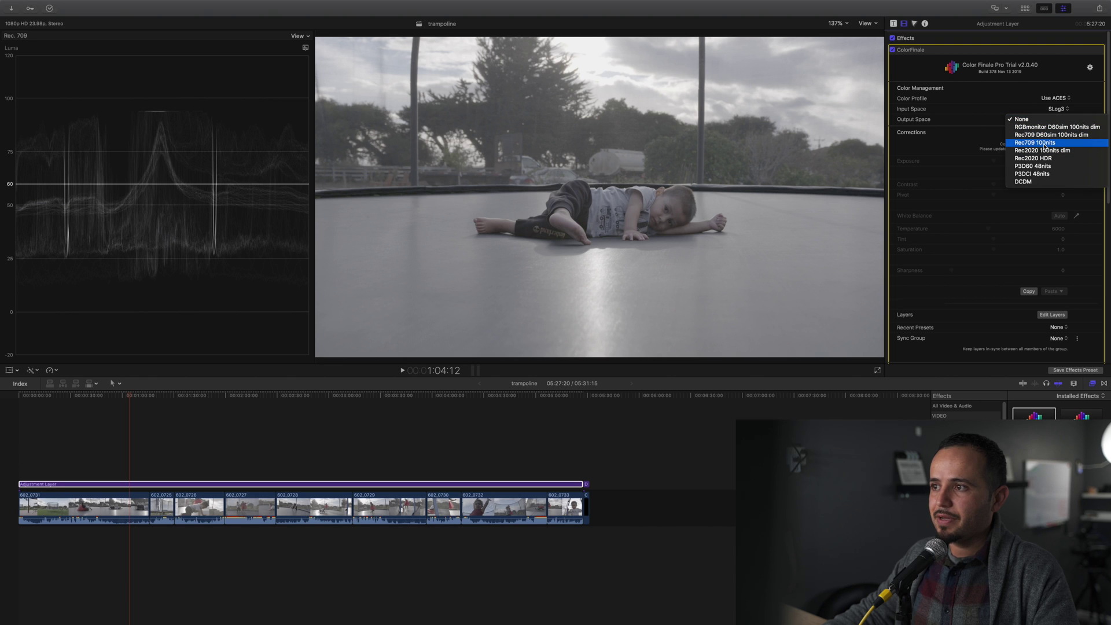
pyautogui.click(1051, 143)
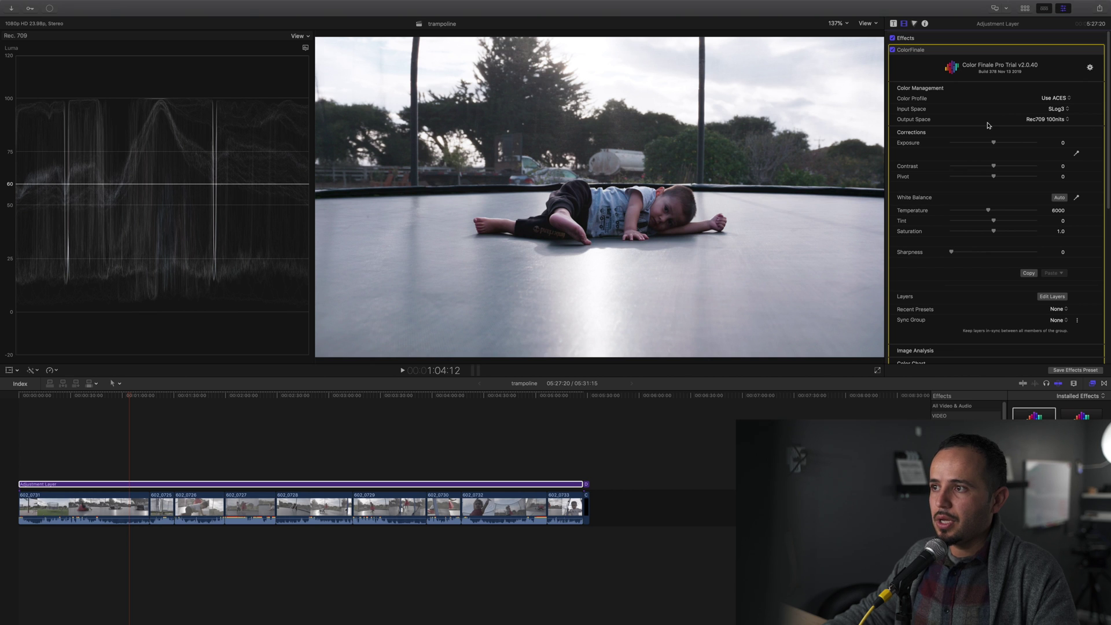
pyautogui.click(1049, 101)
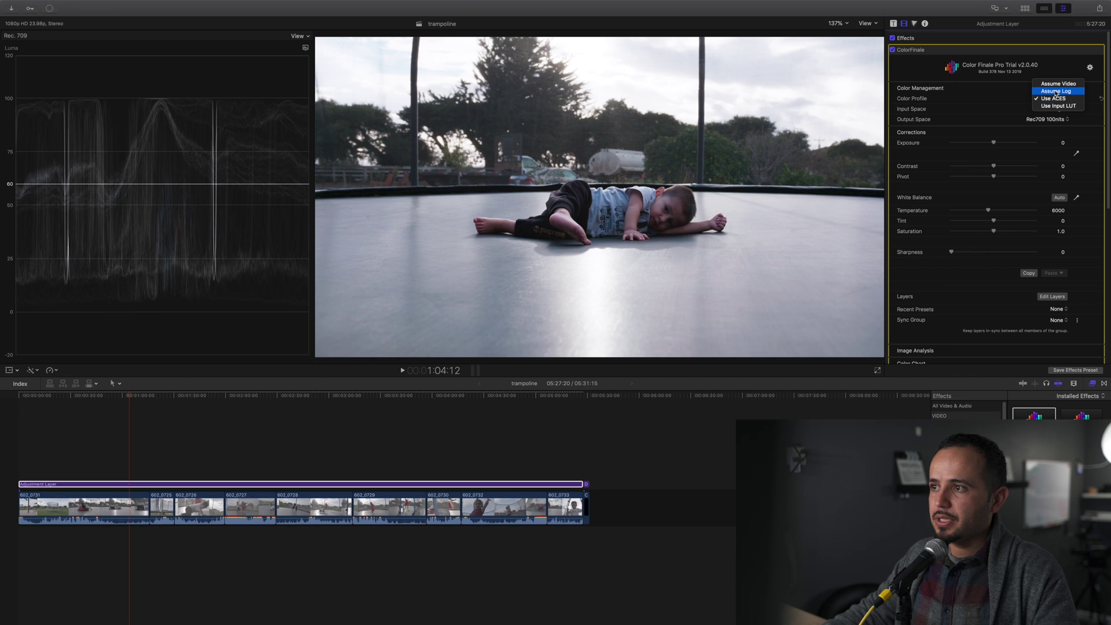
# - Raise ColorFinale Contrast to 6, with Exposure and Pivot reset to 0
pyautogui.click(1055, 92)
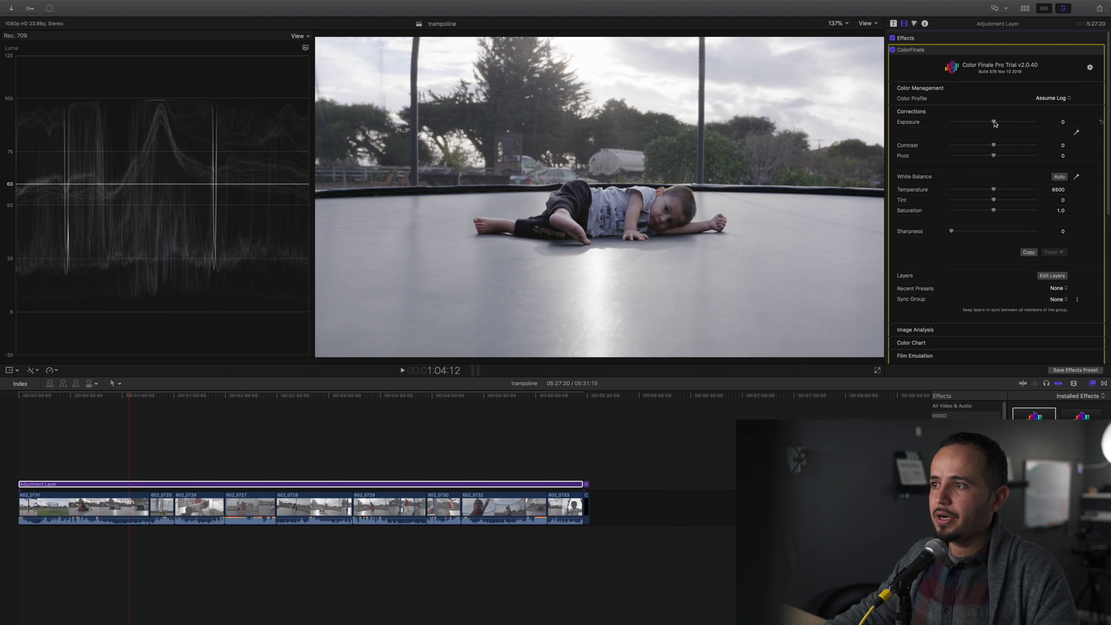
pyautogui.moveTo(1002, 123); pyautogui.dragTo(1014, 123)
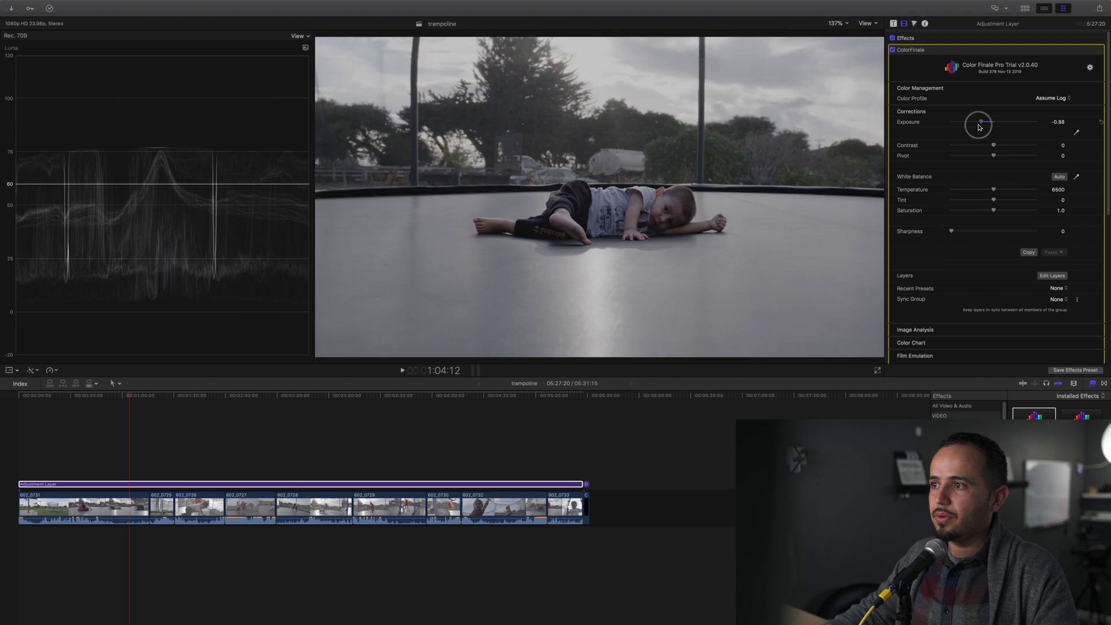
pyautogui.click(1100, 123)
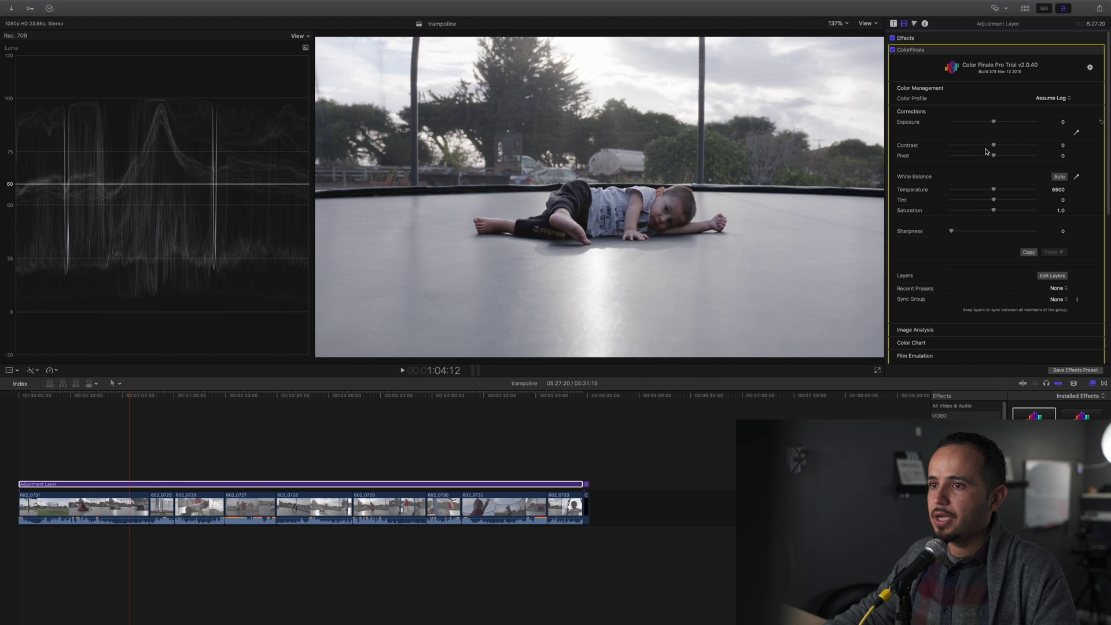
pyautogui.moveTo(993, 147); pyautogui.dragTo(990, 160)
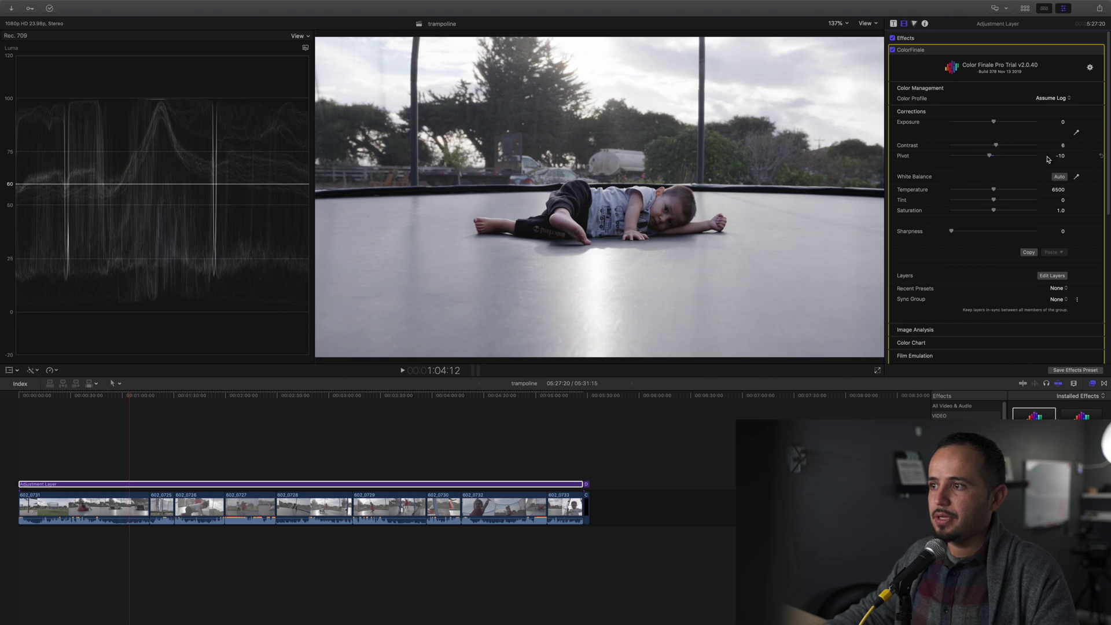
pyautogui.click(1101, 157)
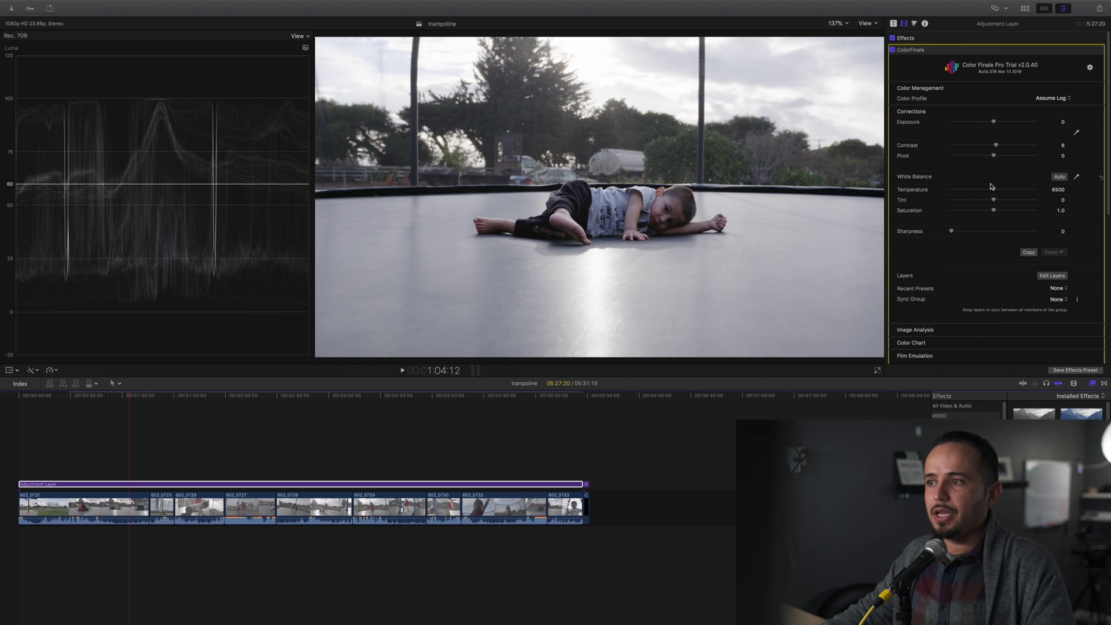
# - Use White Balance Auto to set Temperature 6778 and Tint 3, cancelling the eyedropper
pyautogui.moveTo(994, 191)
pyautogui.mouseDown()
pyautogui.moveTo(1003, 191)
pyautogui.moveTo(991, 190)
pyautogui.mouseUp()
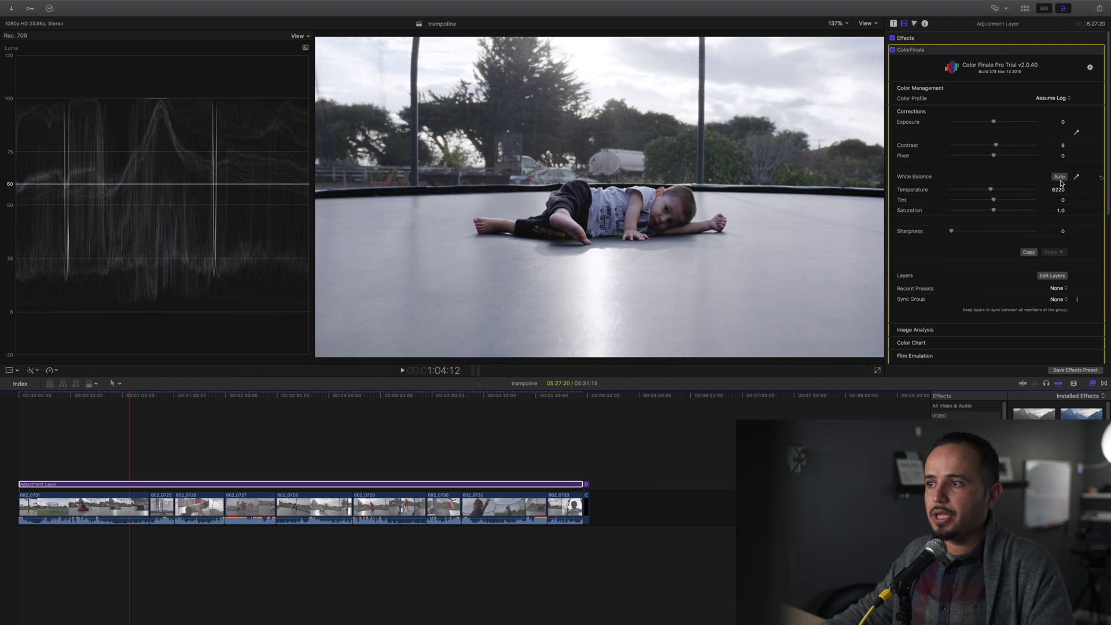
pyautogui.click(1059, 177)
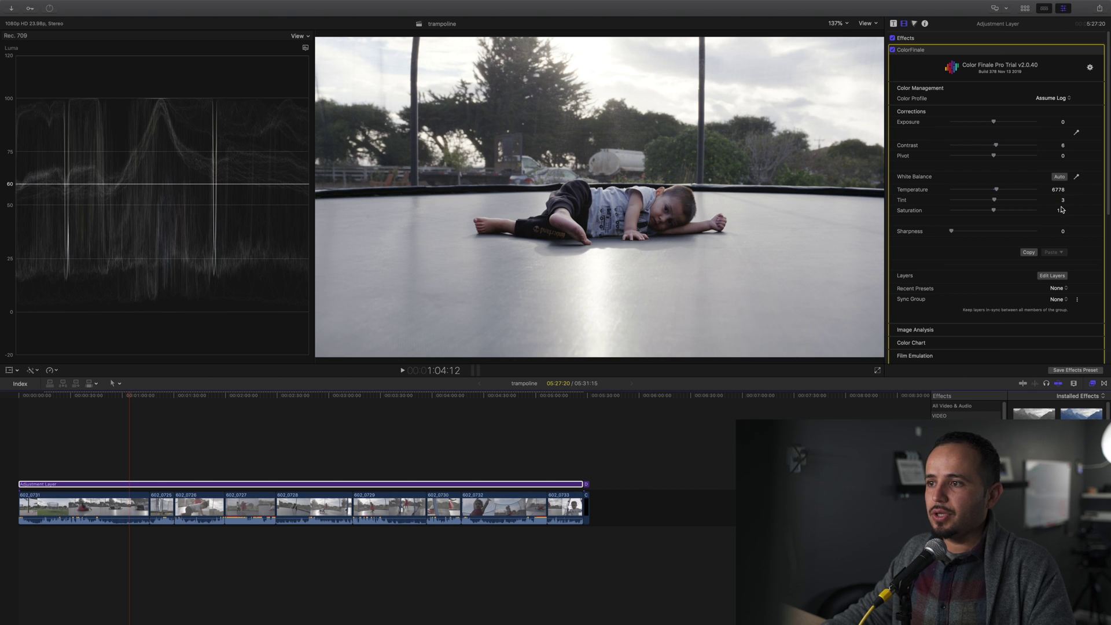
pyautogui.click(1077, 177)
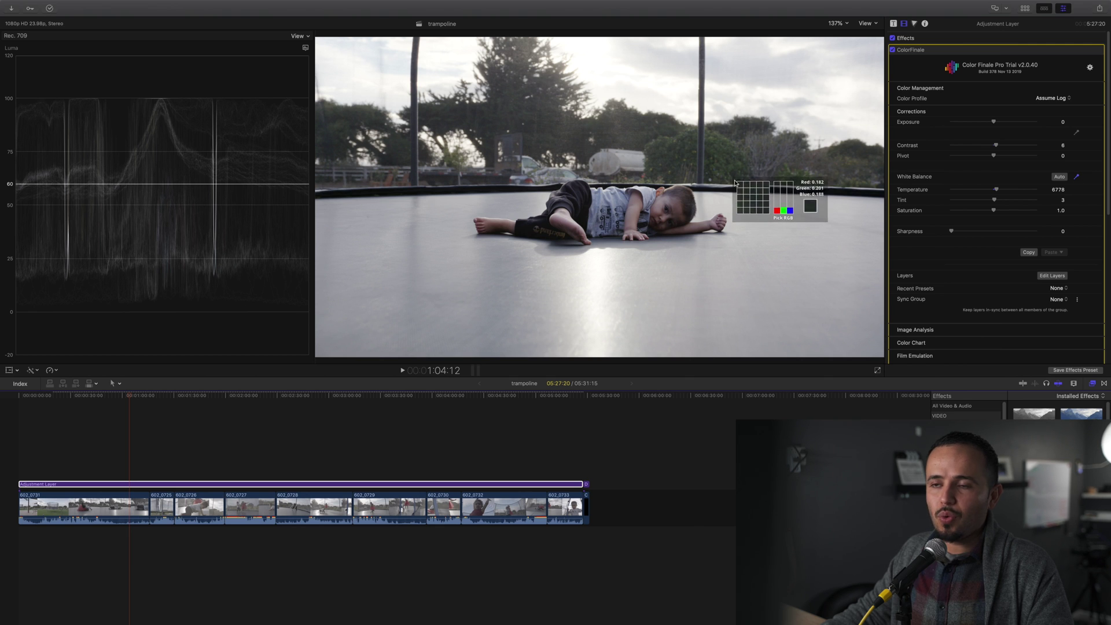
pyautogui.click(1077, 178)
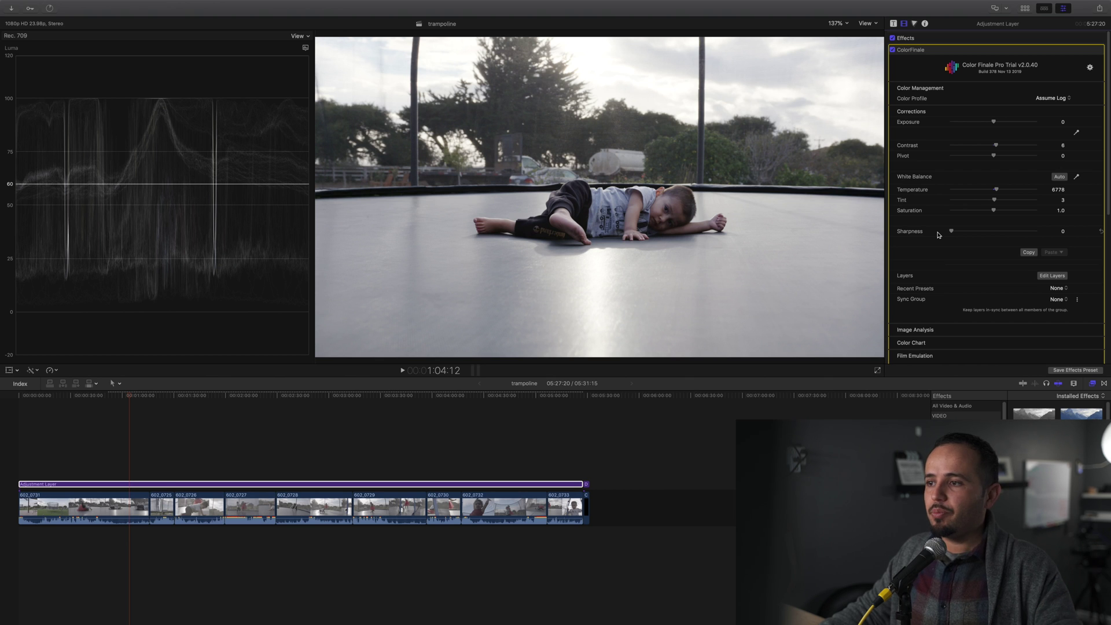
# - Set ColorFinale Sharpness to 10 and bring up the Color Finale layers window
pyautogui.moveTo(953, 233); pyautogui.dragTo(959, 233)
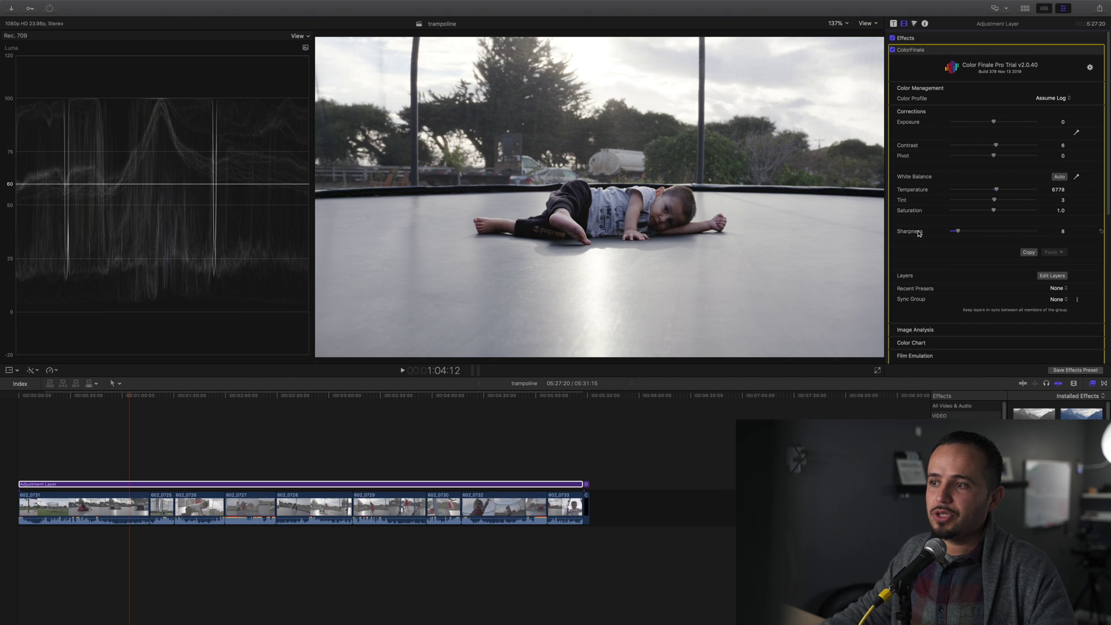
pyautogui.moveTo(957, 231); pyautogui.dragTo(958, 231)
pyautogui.scroll(-1, 981, 243)
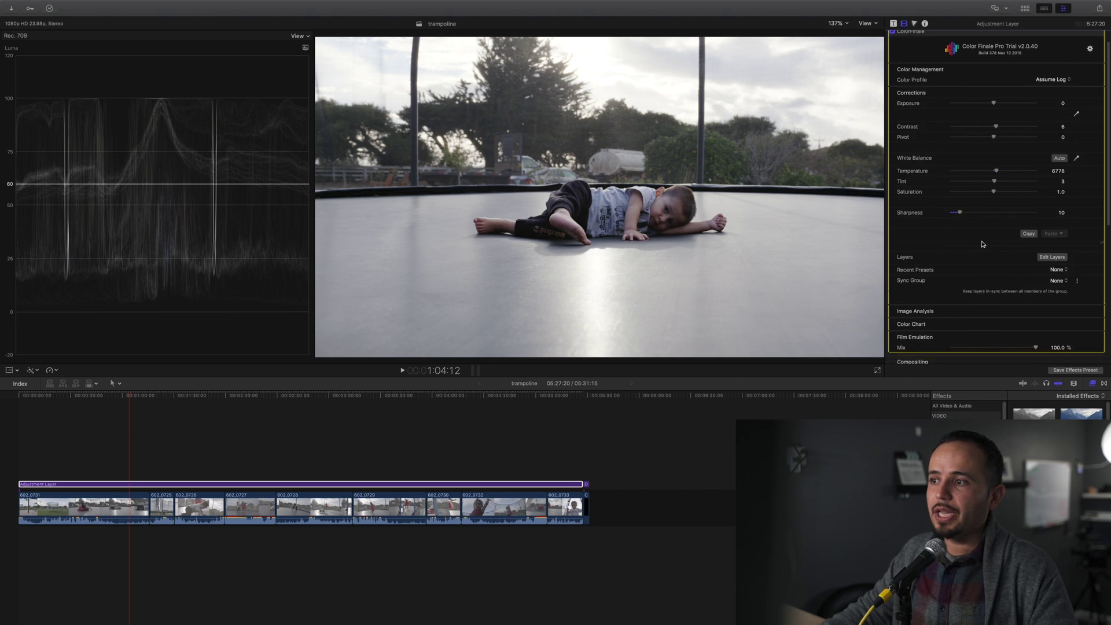
pyautogui.scroll(-3, 984, 244)
pyautogui.click(1052, 221)
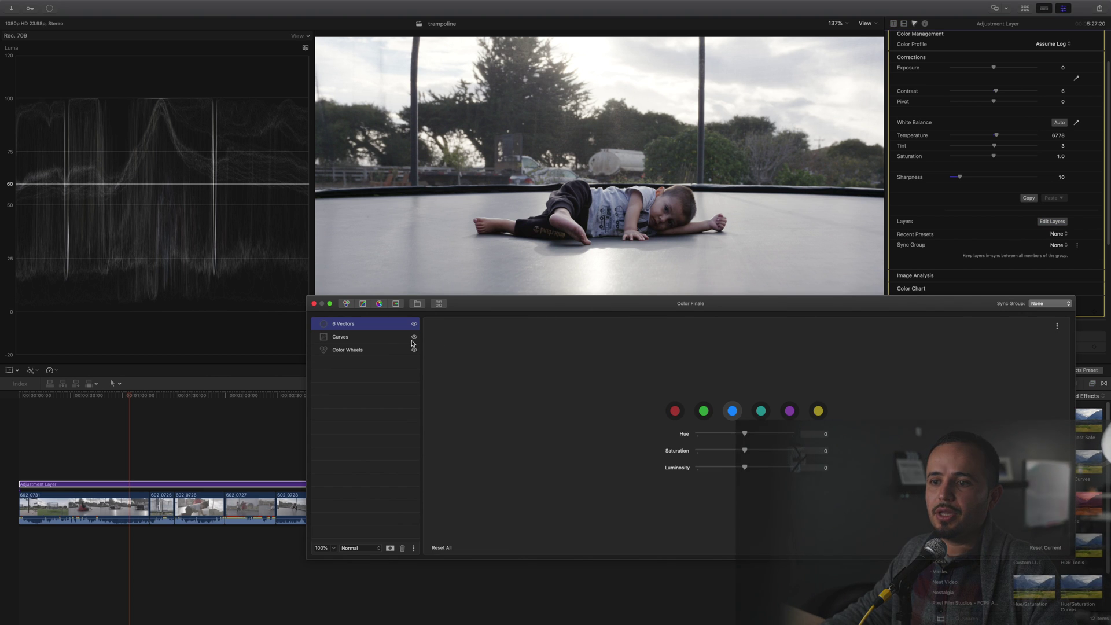
pyautogui.click(347, 349)
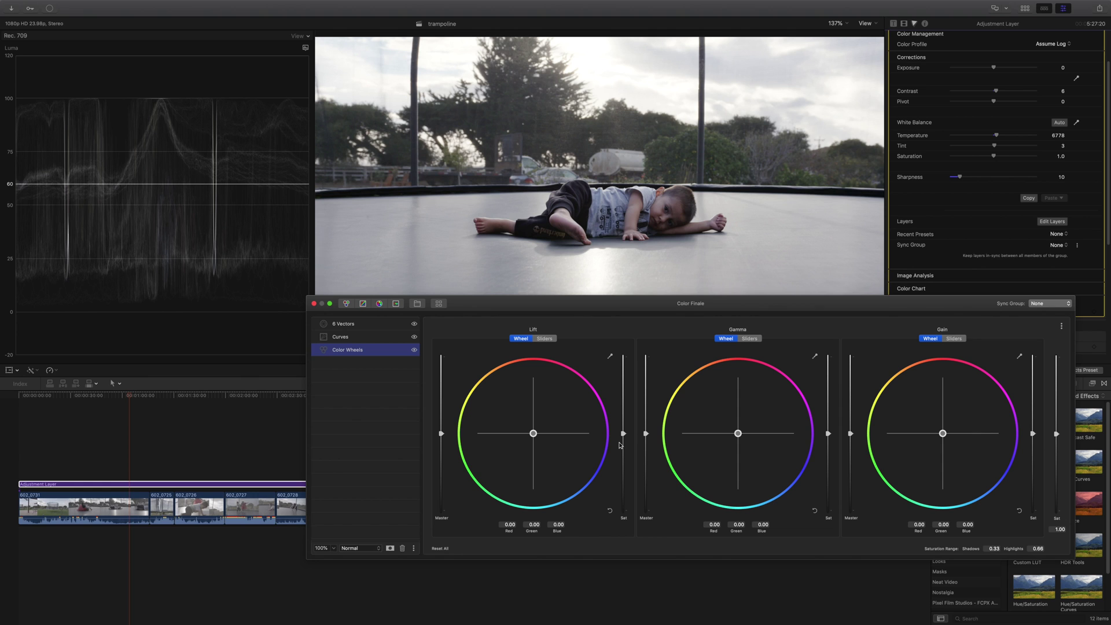
pyautogui.moveTo(623, 441)
pyautogui.mouseDown()
pyautogui.moveTo(625, 425)
pyautogui.moveTo(635, 470)
pyautogui.moveTo(636, 444)
pyautogui.mouseUp()
pyautogui.click(376, 338)
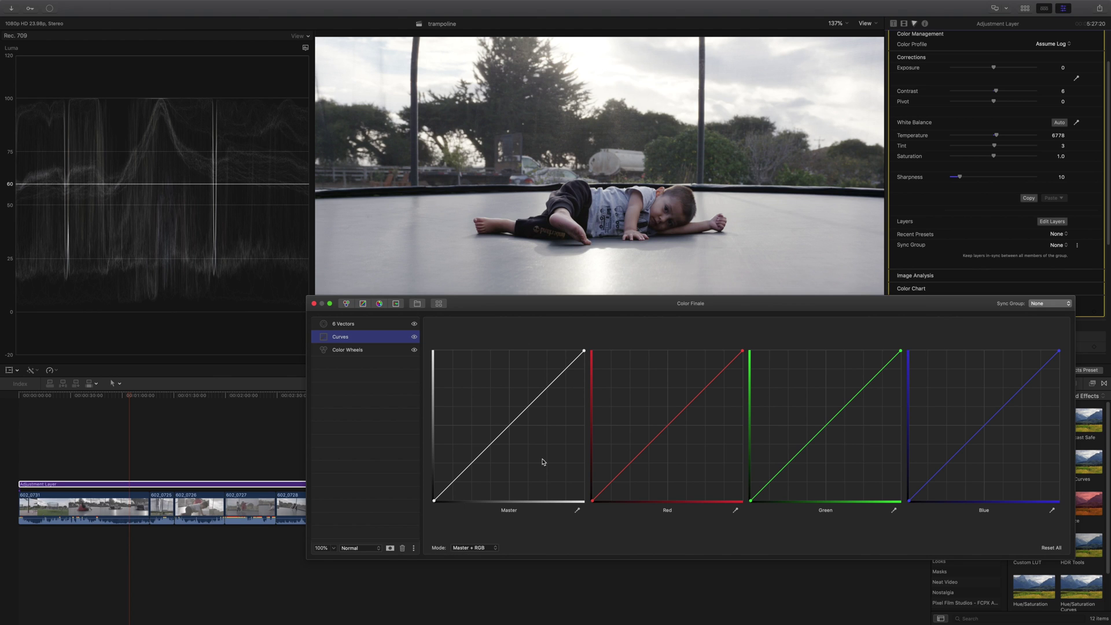
pyautogui.click(488, 548)
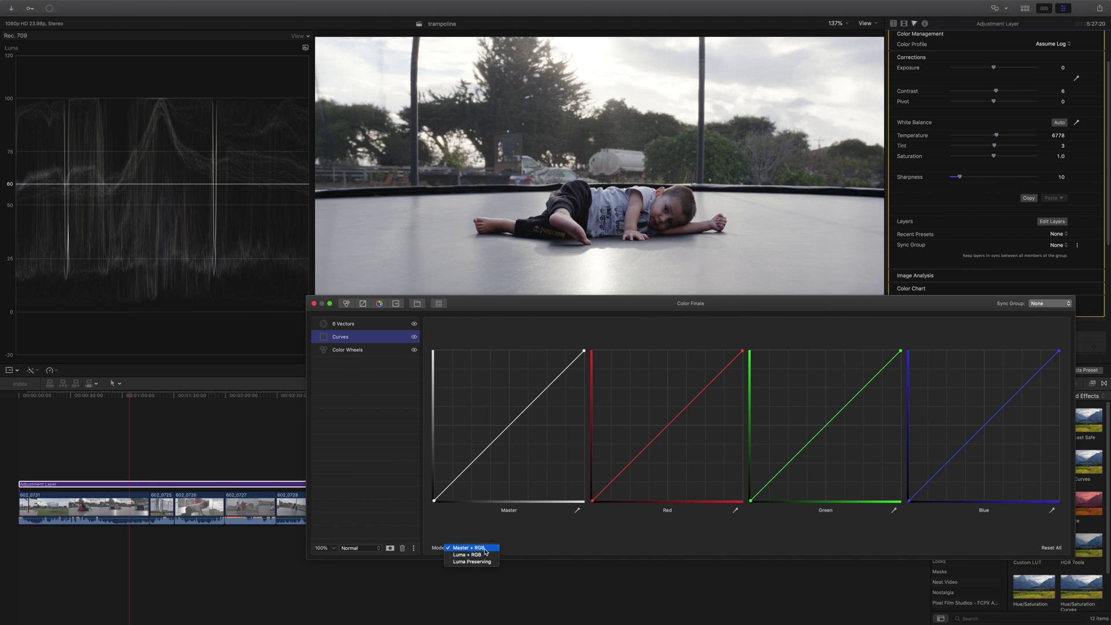
pyautogui.click(508, 514)
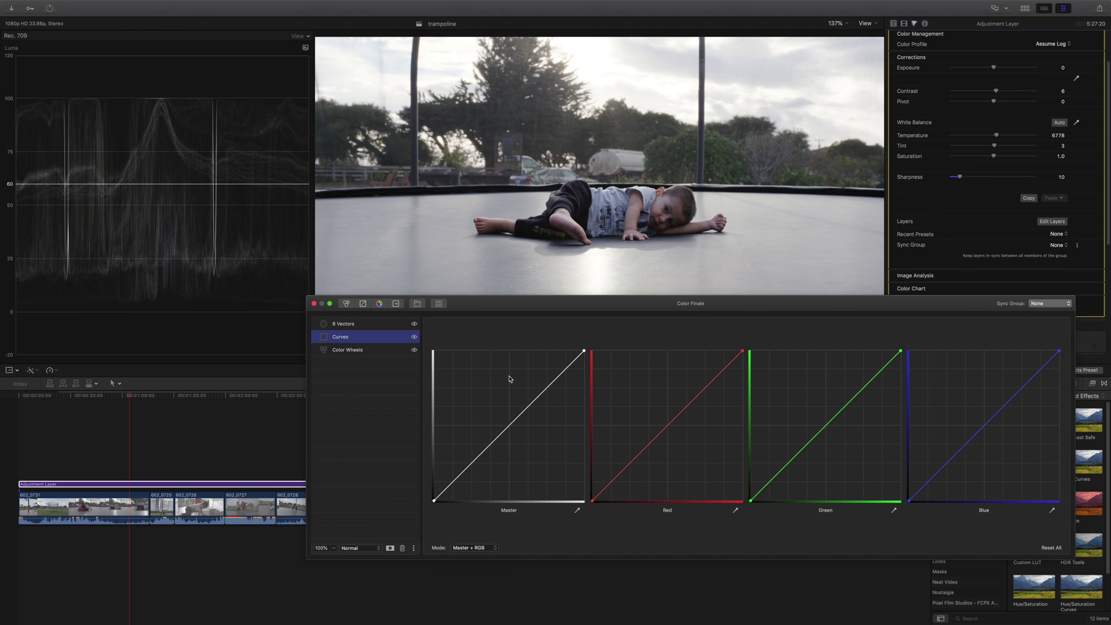
pyautogui.click(475, 548)
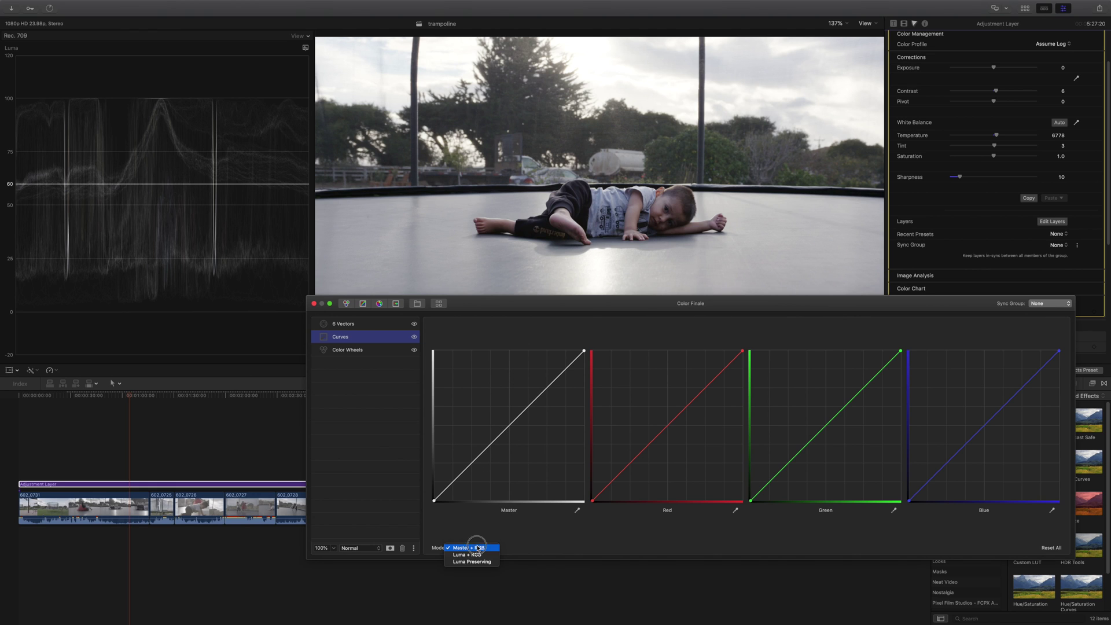
pyautogui.click(492, 537)
pyautogui.click(370, 323)
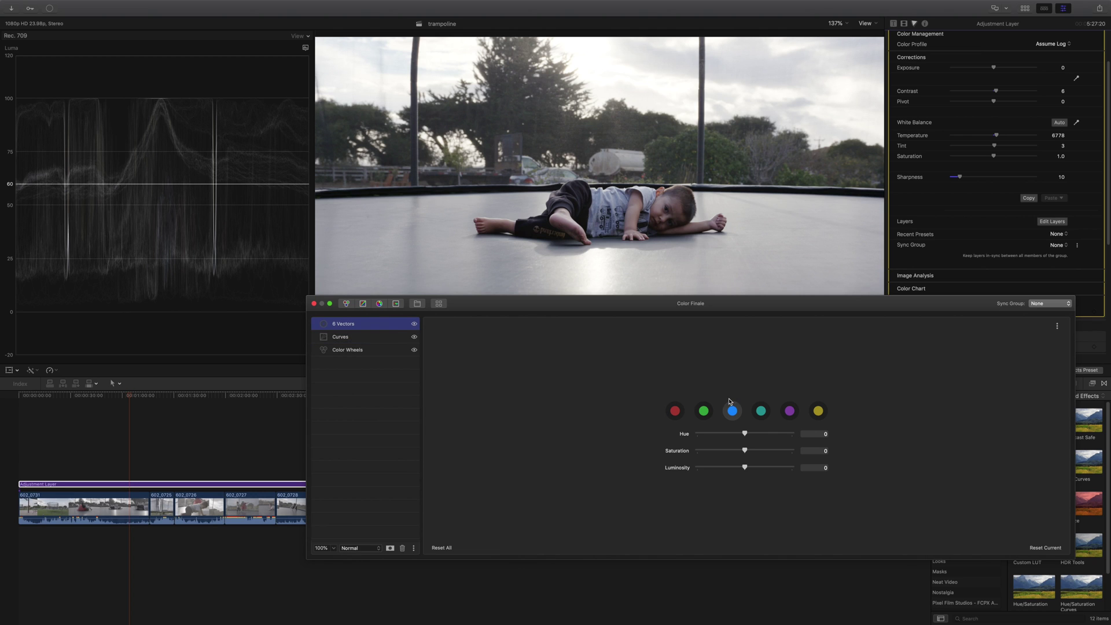
# - Shift the 6 Vectors red vector's hue to -0.042
pyautogui.click(676, 410)
pyautogui.moveTo(745, 434); pyautogui.dragTo(744, 435)
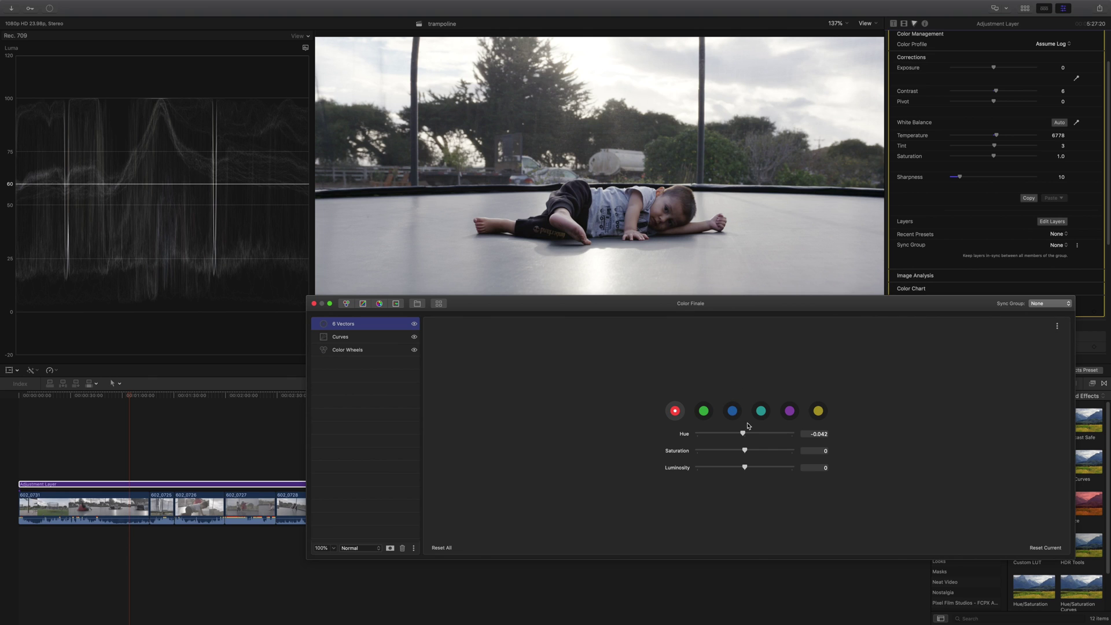
pyautogui.click(821, 414)
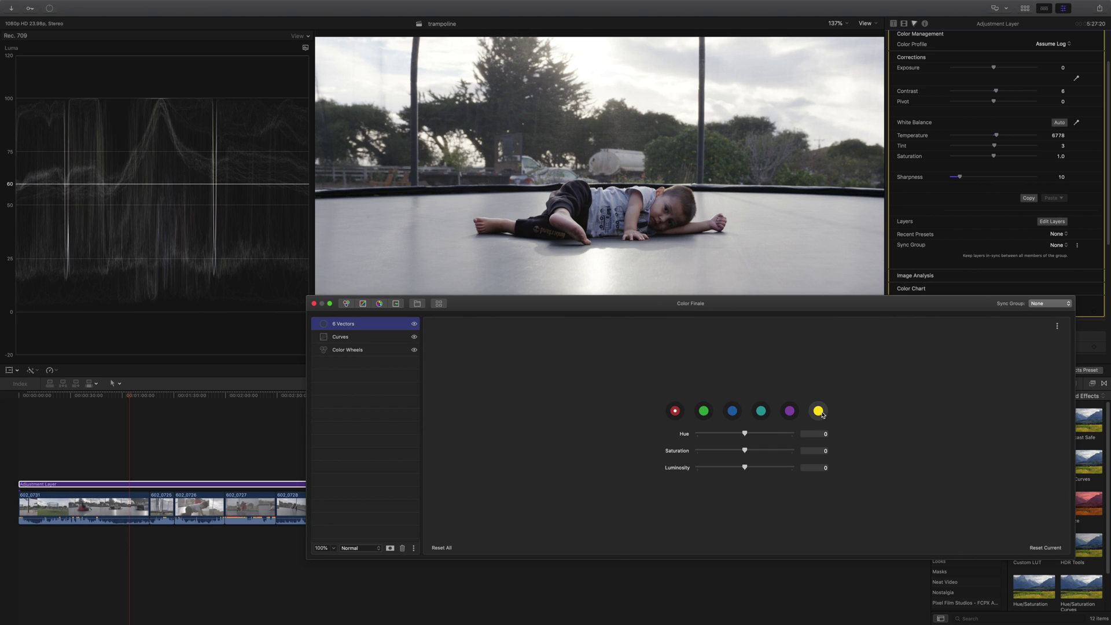
pyautogui.click(677, 412)
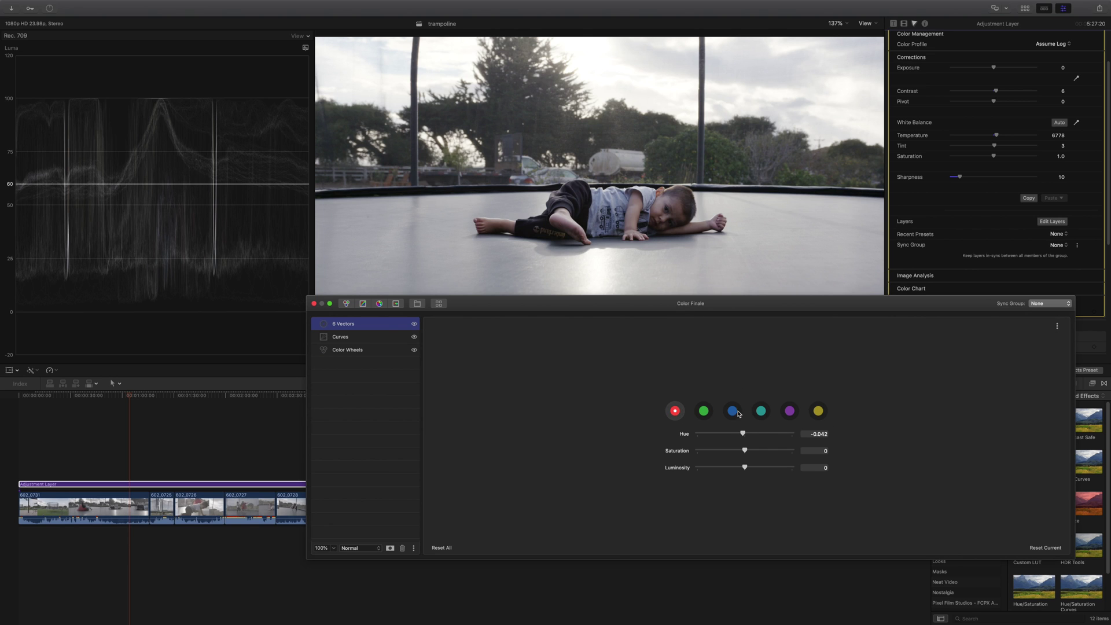
# - Shift the blue vector's hue upward, then add an HSL Curves layer
pyautogui.click(733, 412)
pyautogui.moveTo(746, 434); pyautogui.dragTo(753, 436)
pyautogui.moveTo(751, 433); pyautogui.dragTo(750, 433)
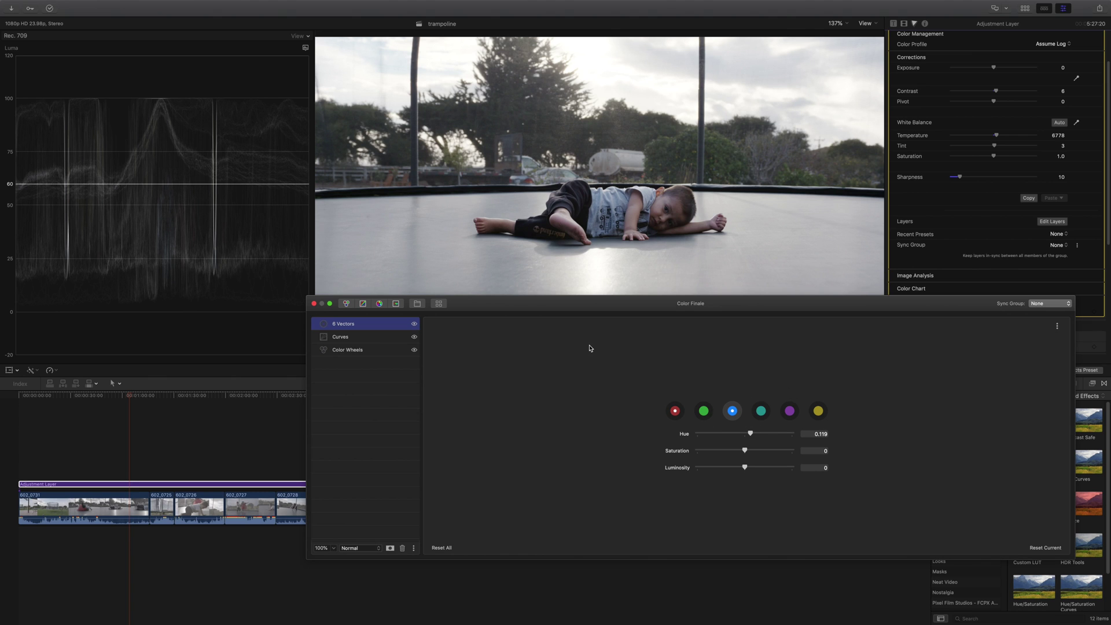
pyautogui.click(396, 304)
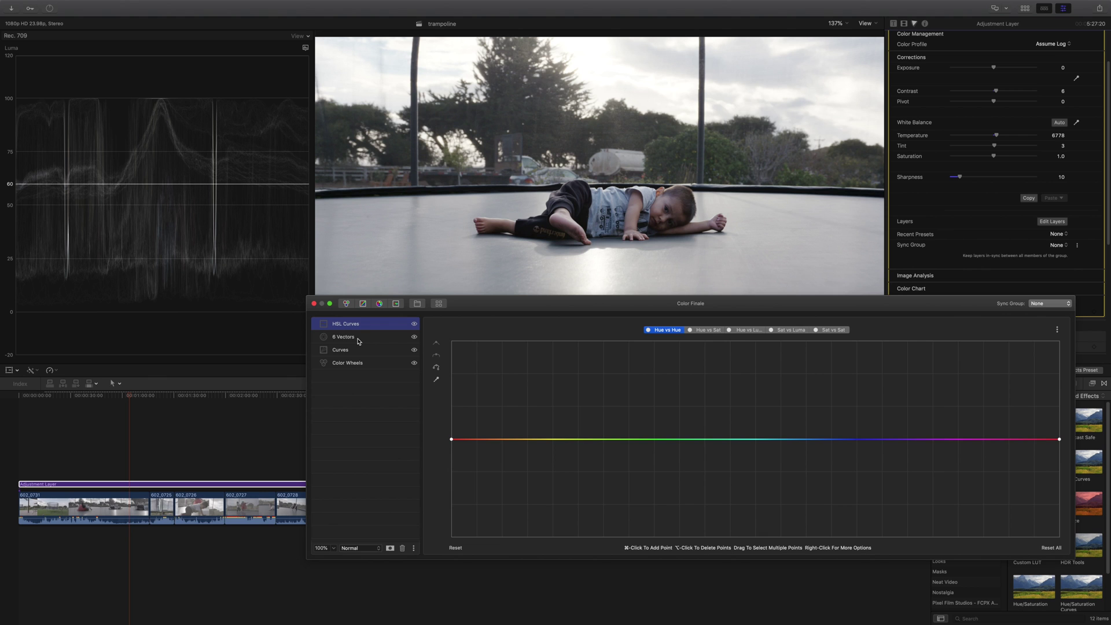
# - Bring up the Color Finale LUTs and presets browser and look through the LUT list
pyautogui.click(358, 340)
pyautogui.click(379, 323)
pyautogui.click(441, 305)
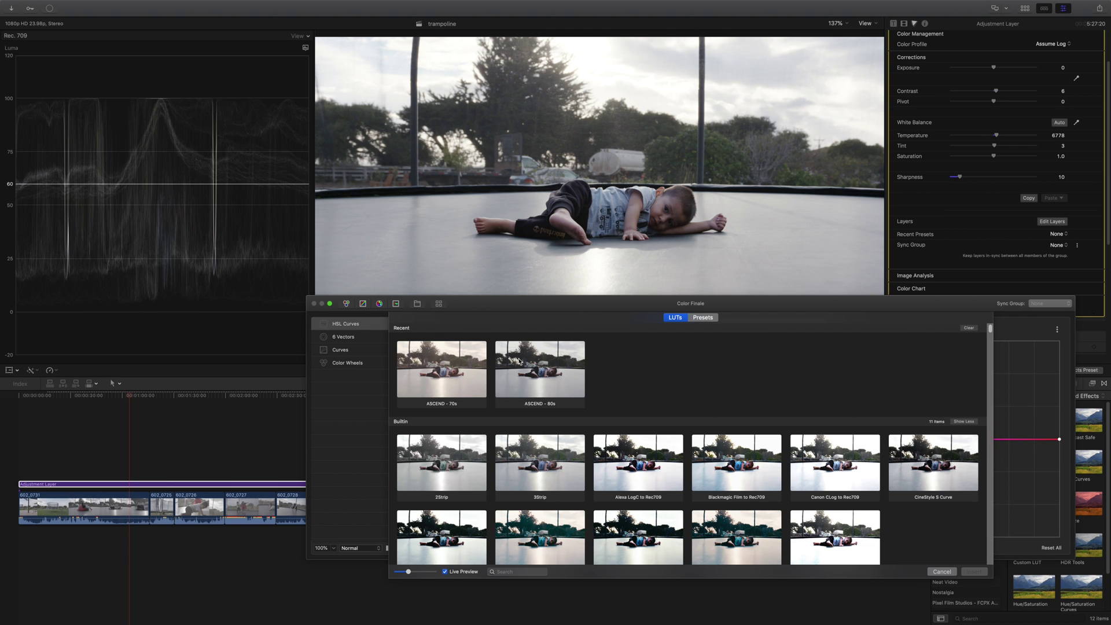
pyautogui.scroll(-5, 591, 408)
pyautogui.scroll(5, 591, 411)
pyautogui.scroll(-5, 603, 431)
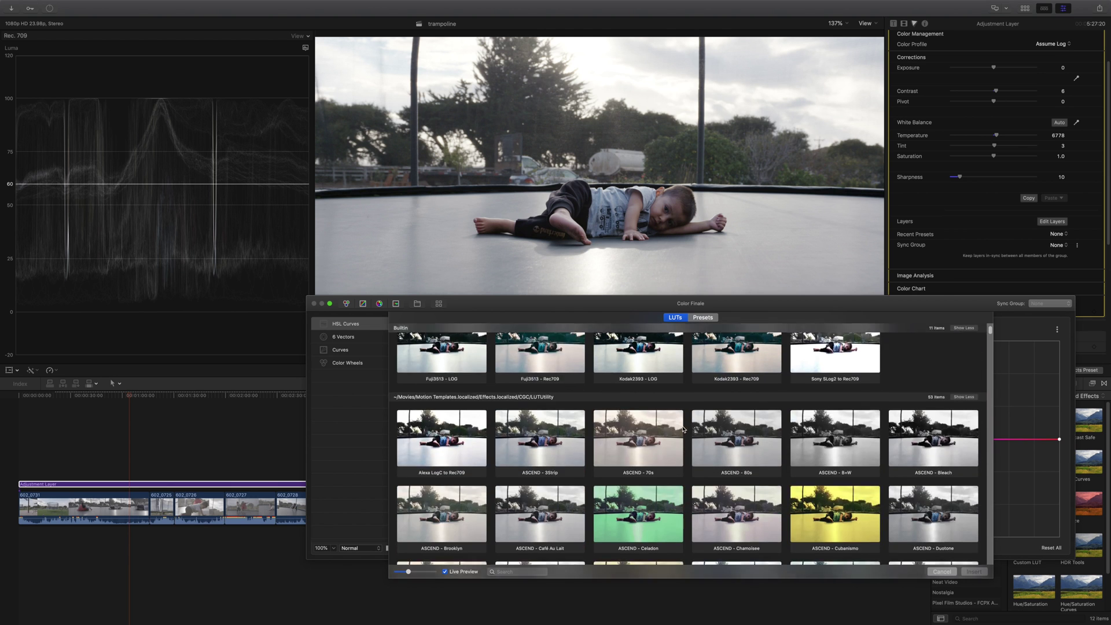
pyautogui.scroll(5, 678, 430)
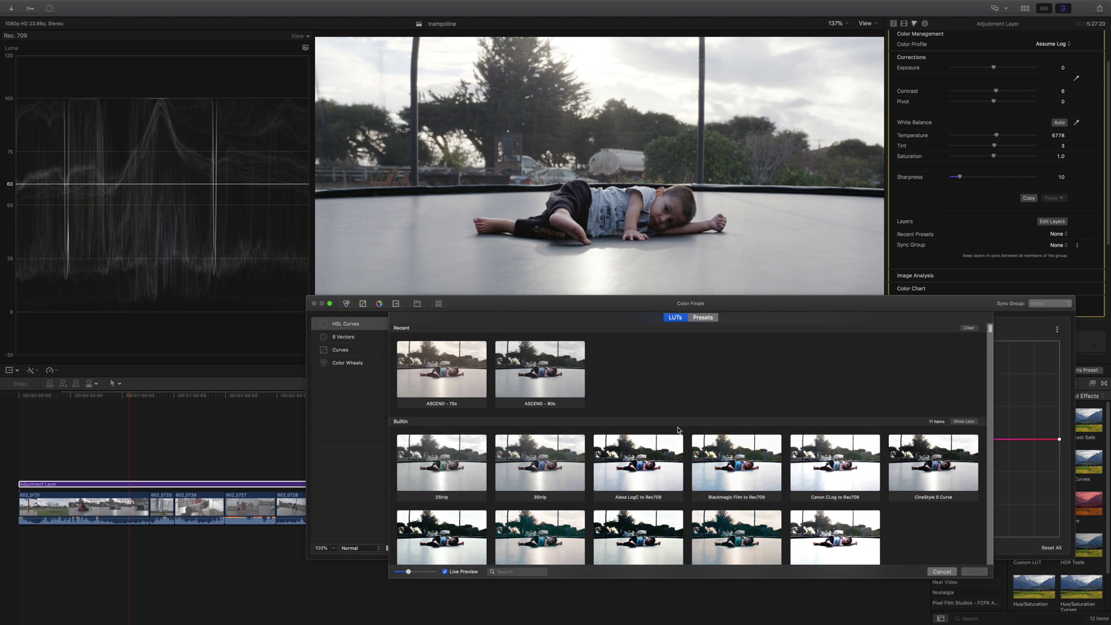
# - Enlarge the thumbnails and insert the ASCEND - 70s LUT from Recent as a new layer
pyautogui.click(445, 572)
pyautogui.click(445, 572)
pyautogui.moveTo(407, 572); pyautogui.dragTo(426, 573)
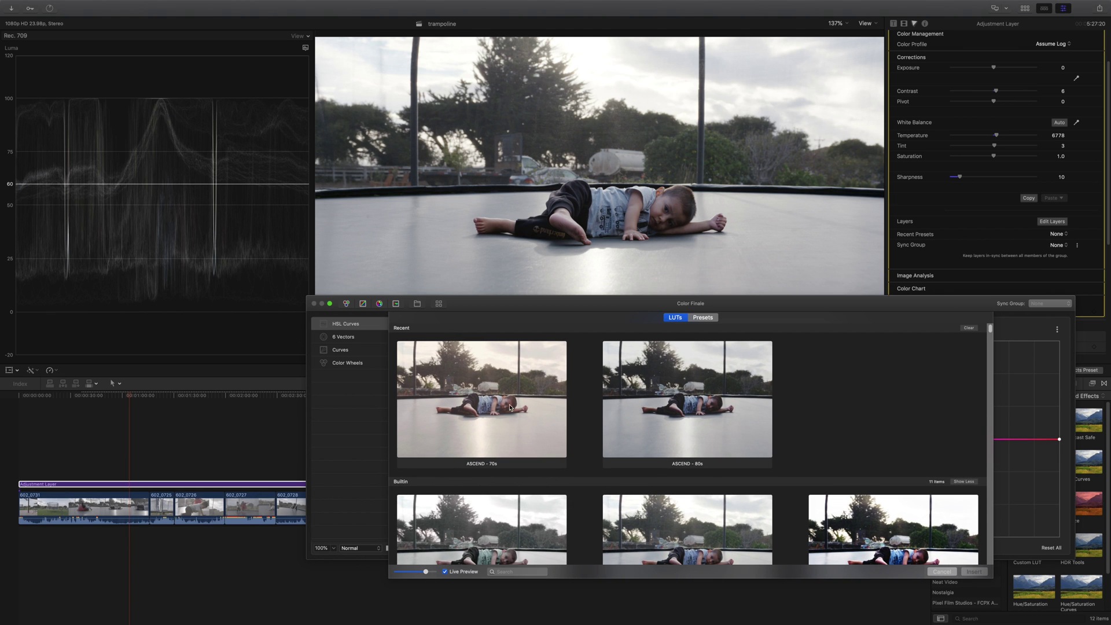
pyautogui.click(478, 428)
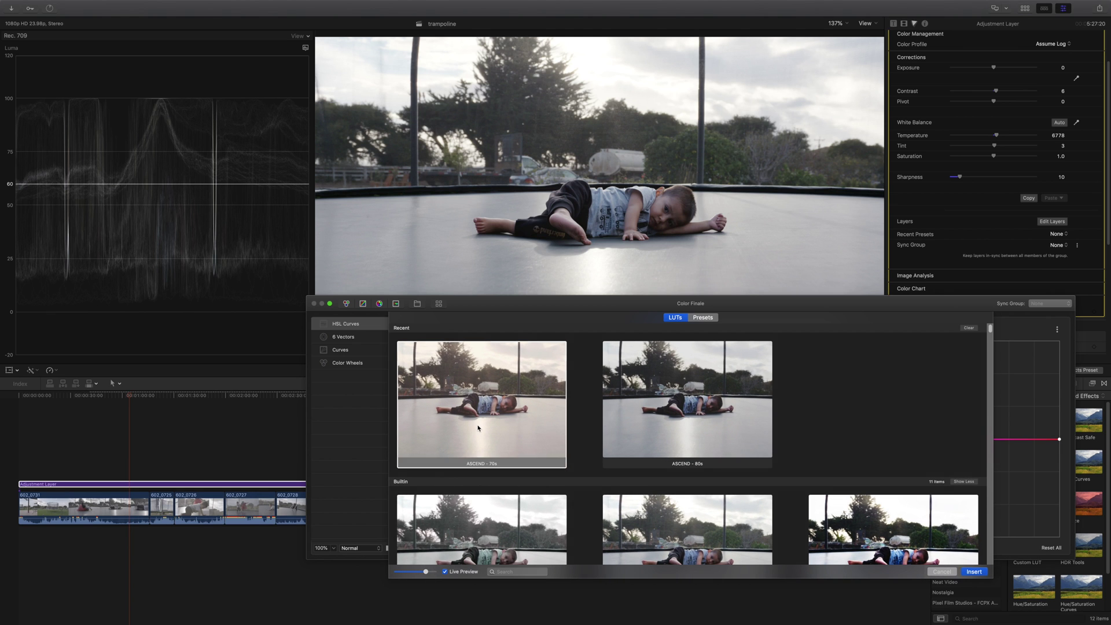
pyautogui.click(983, 572)
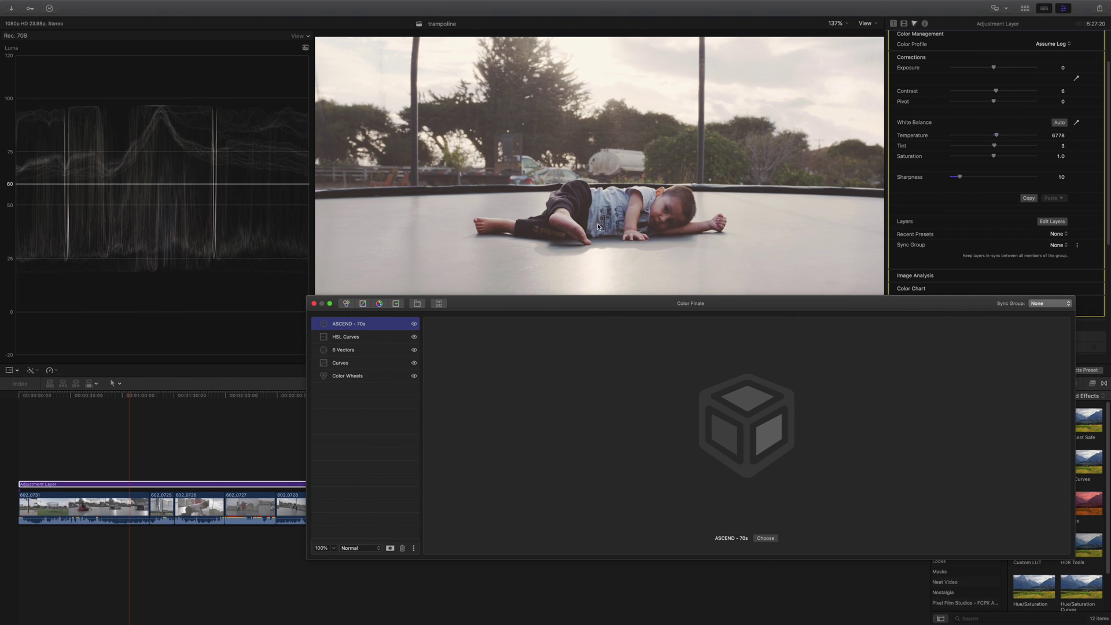
# - Lower the ASCEND - 70s LUT layer's opacity to 53%
pyautogui.click(336, 551)
pyautogui.moveTo(337, 562); pyautogui.dragTo(313, 562)
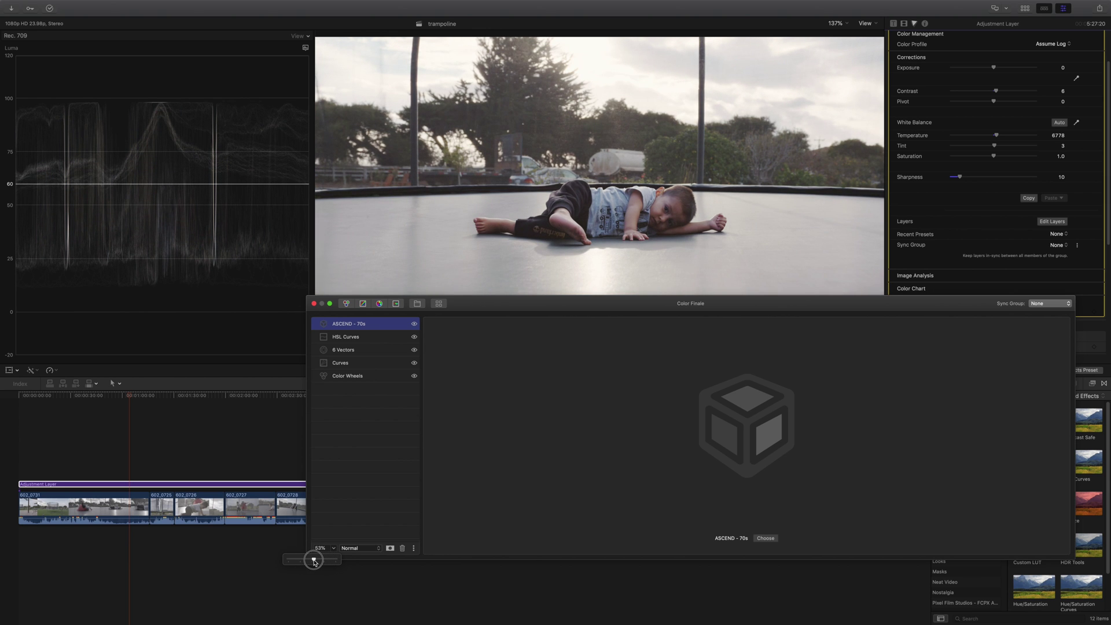
pyautogui.click(366, 377)
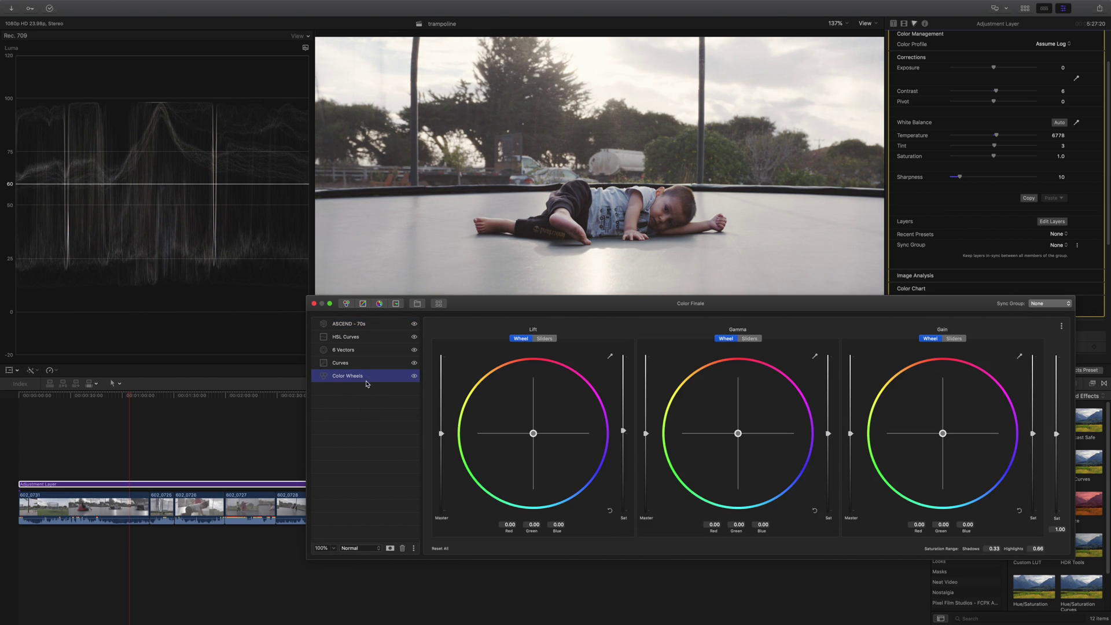
pyautogui.click(334, 549)
pyautogui.click(366, 328)
pyautogui.click(366, 328)
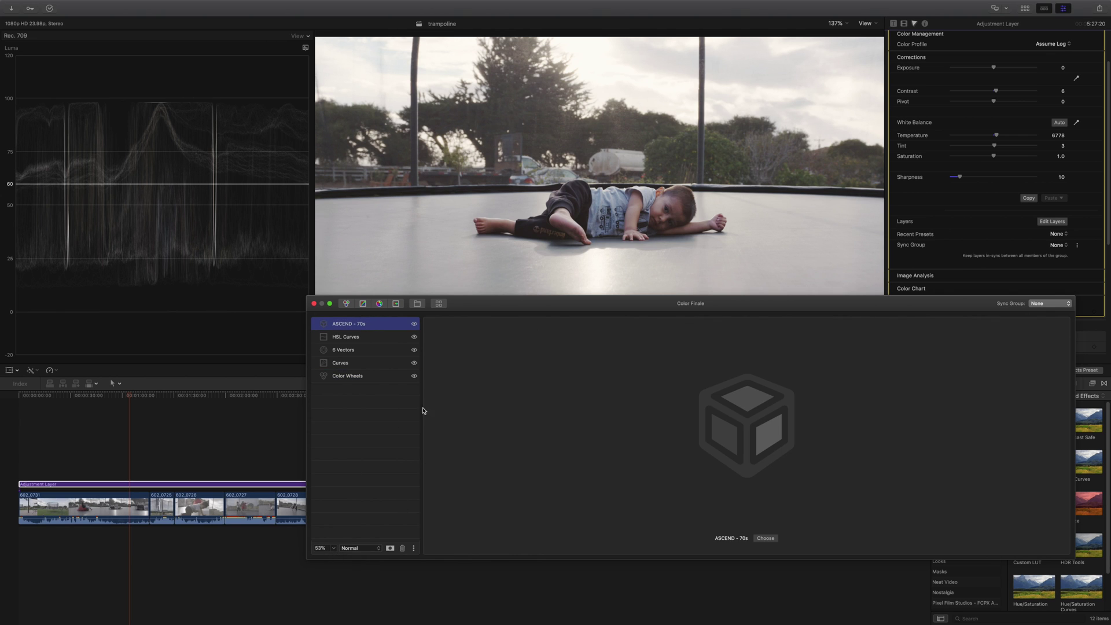
pyautogui.click(384, 443)
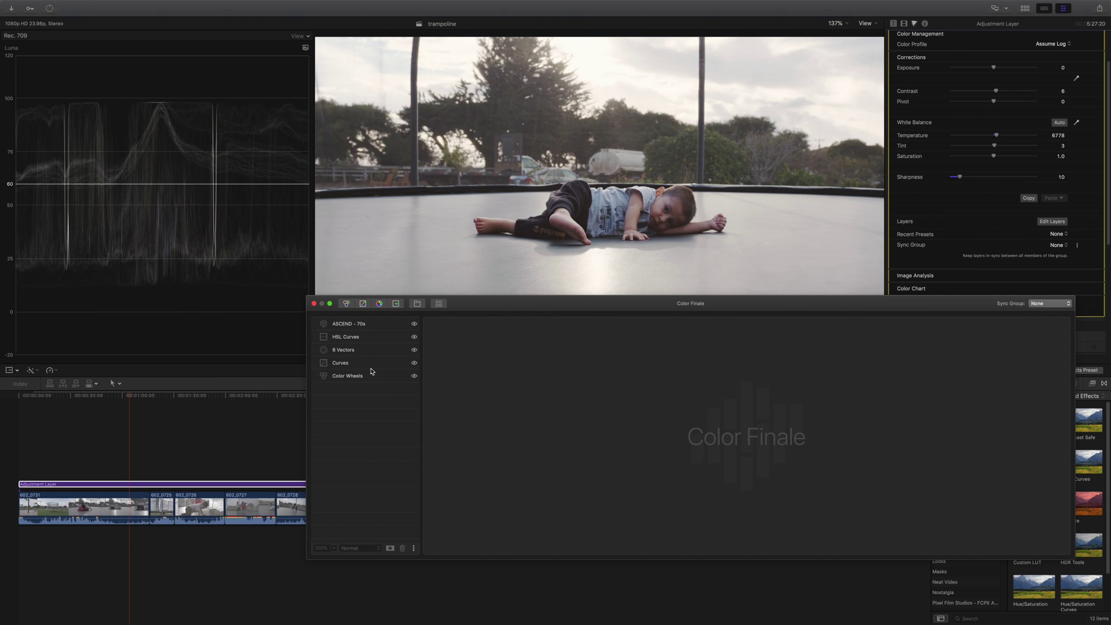
pyautogui.click(352, 327)
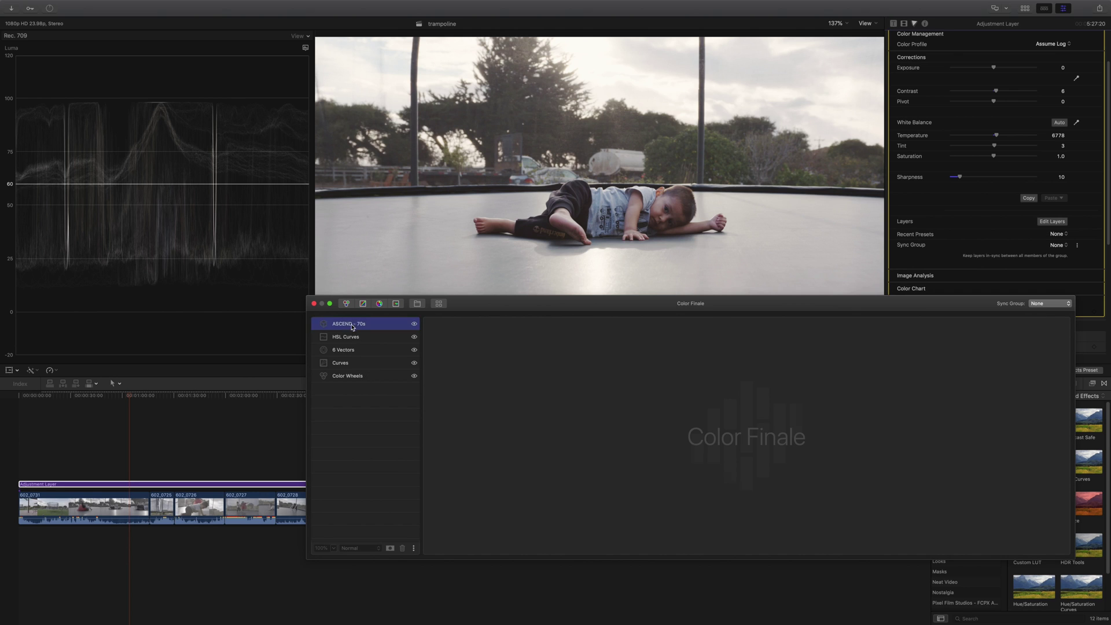
# - Add a mask to the 6 Vectors layer and show its mask settings
pyautogui.keyDown('shift'); pyautogui.click(370, 377); pyautogui.keyUp('shift')
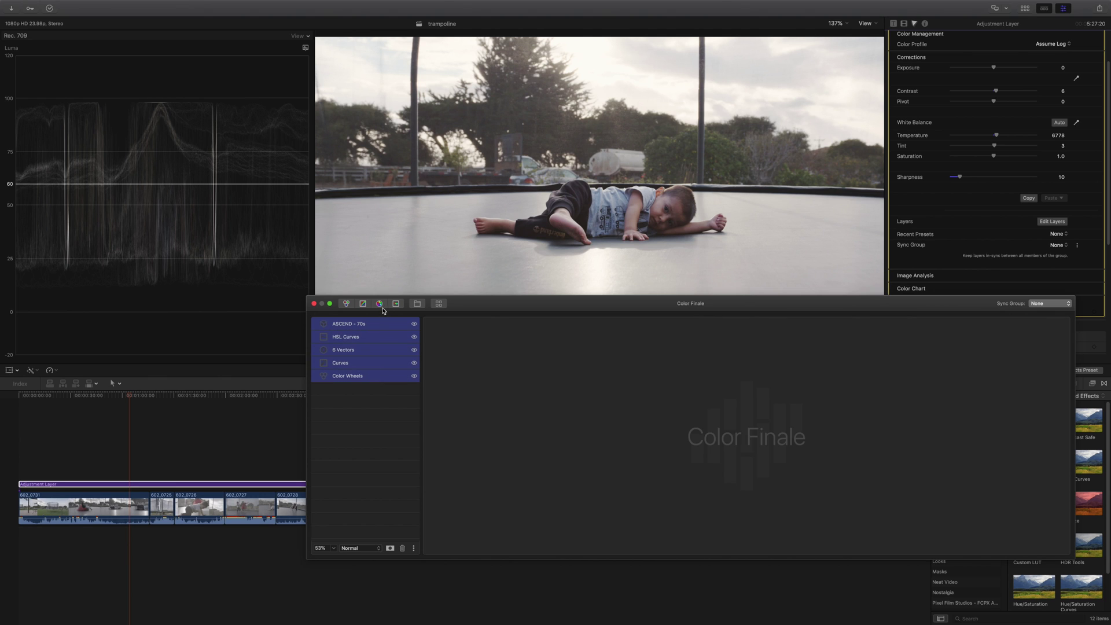
pyautogui.click(360, 417)
pyautogui.click(358, 351)
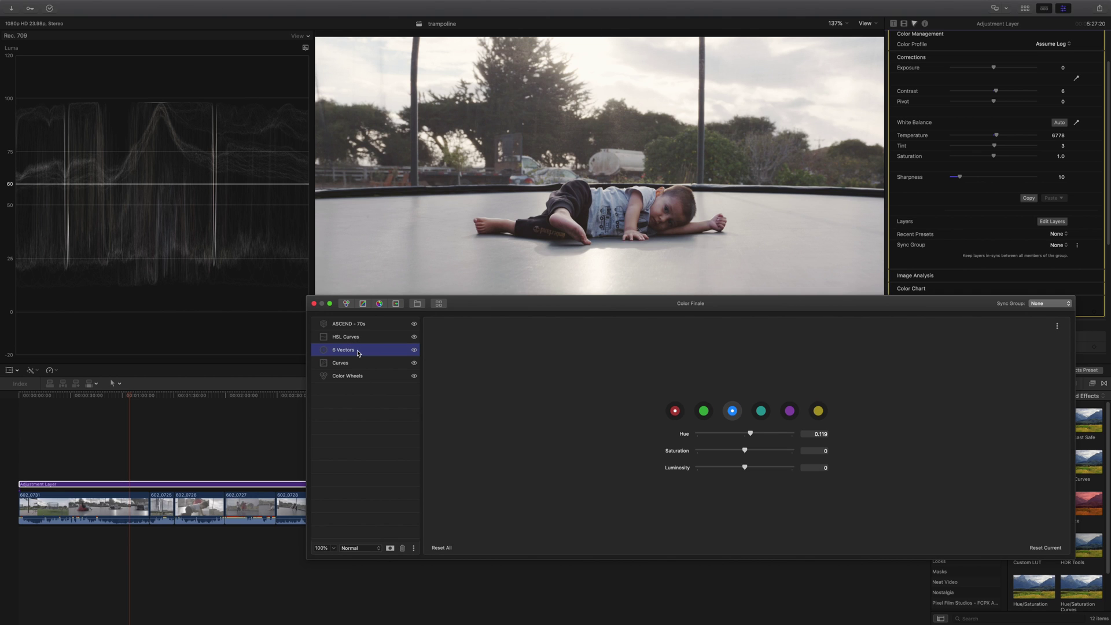
pyautogui.click(390, 549)
pyautogui.click(400, 350)
pyautogui.click(399, 351)
pyautogui.click(399, 350)
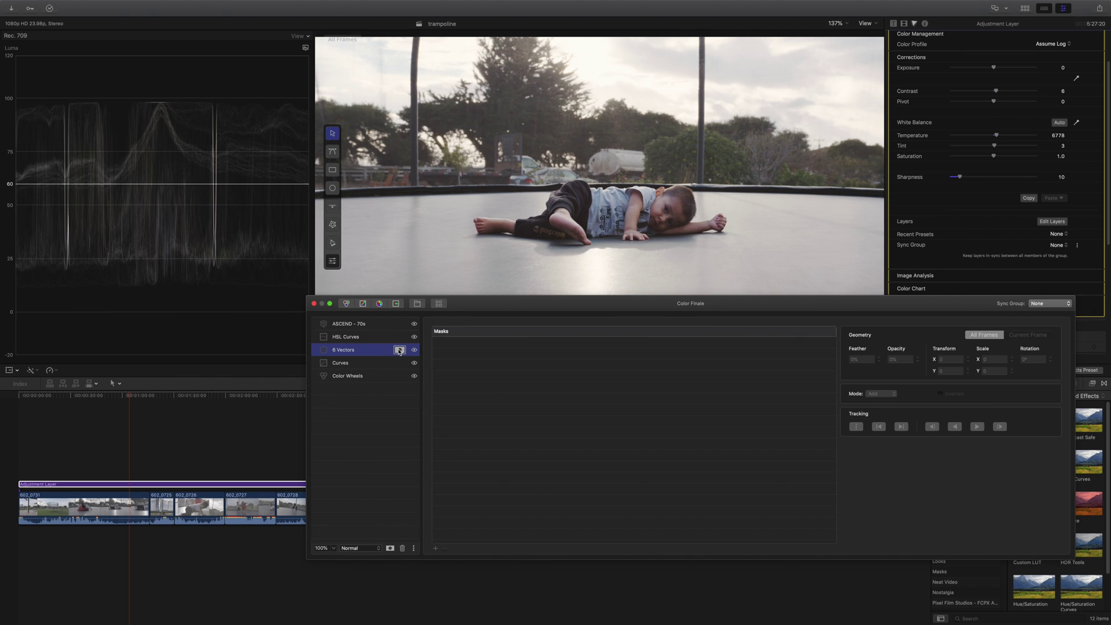
# - Draw a closed Bezier mask of eight points around the child's face in the viewer
pyautogui.click(334, 243)
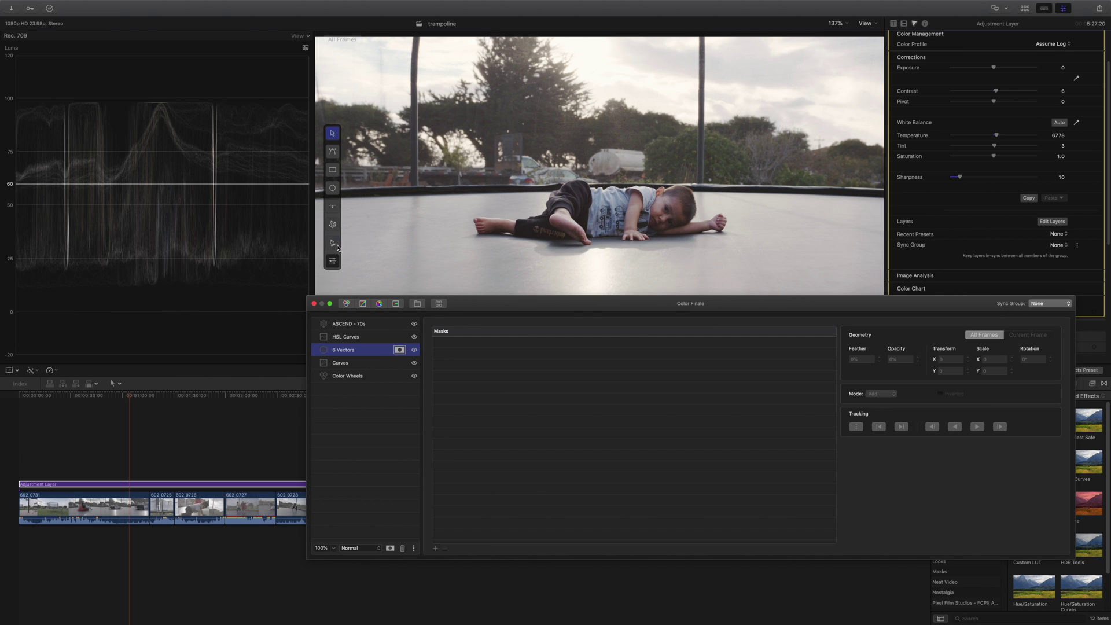
pyautogui.click(659, 198)
pyautogui.click(651, 211)
pyautogui.click(651, 226)
pyautogui.click(660, 230)
pyautogui.click(672, 226)
pyautogui.click(684, 219)
pyautogui.click(680, 204)
pyautogui.click(673, 197)
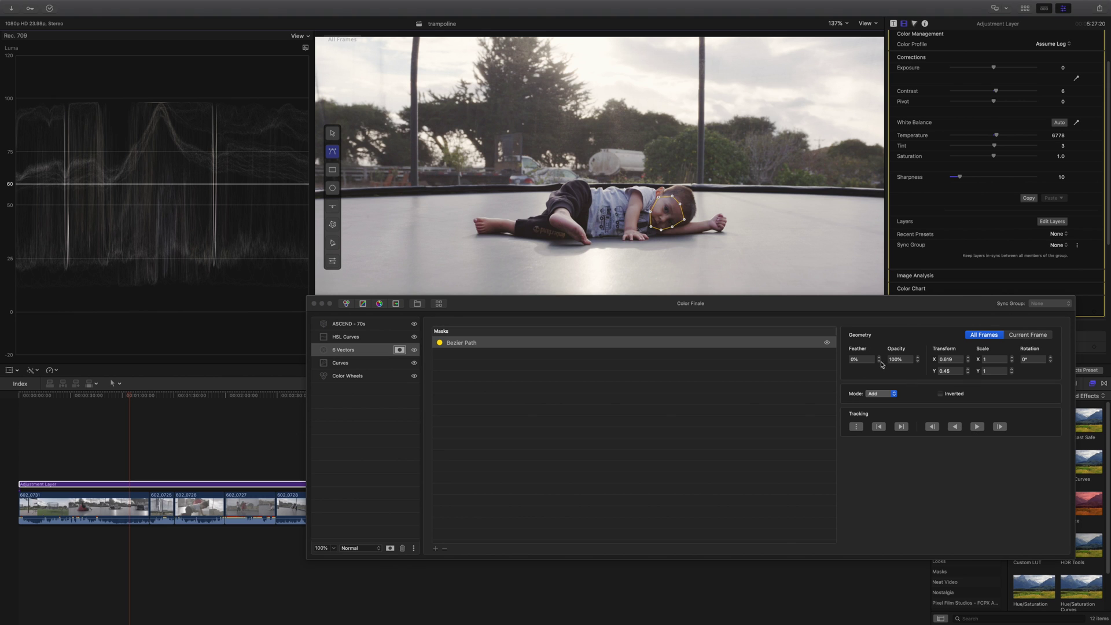
# - Track the 6 Vectors face mask forward so it follows the boy's head, then clear the layer selection
pyautogui.moveTo(808, 312); pyautogui.dragTo(771, 392)
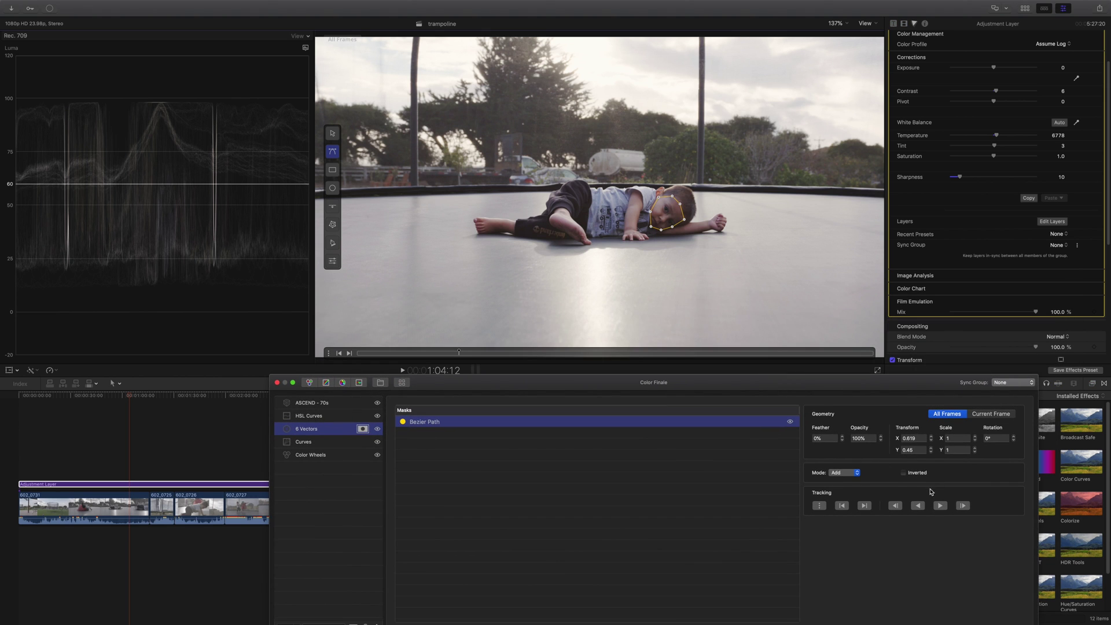
pyautogui.click(941, 505)
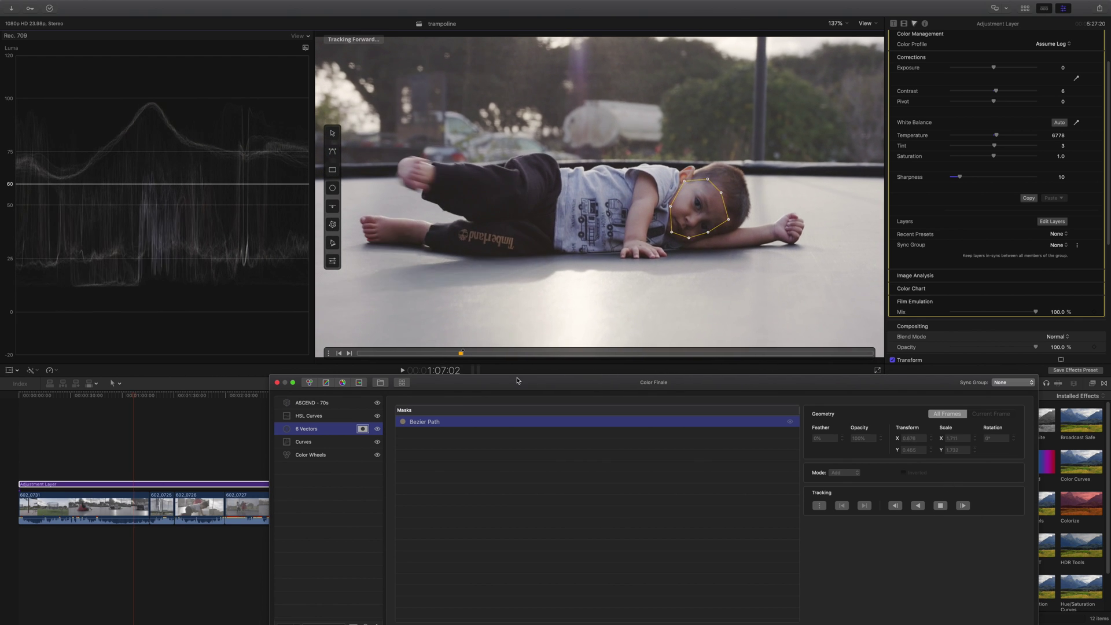
pyautogui.click(341, 490)
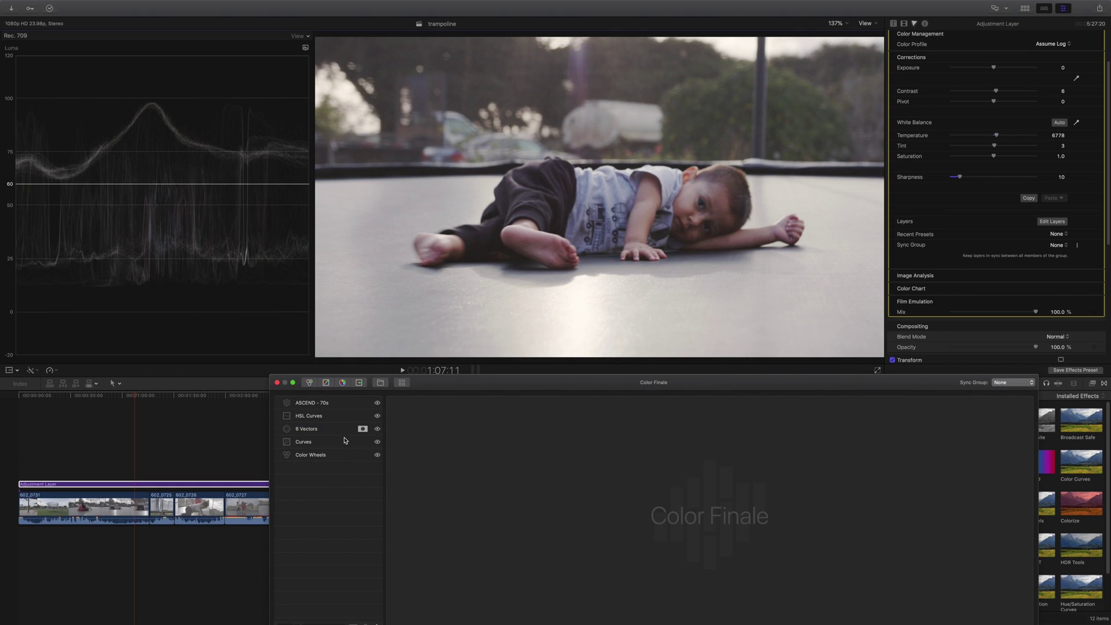
pyautogui.click(326, 428)
pyautogui.click(333, 492)
# - Select all five grading layers and combine them into a single Group
pyautogui.moveTo(335, 512); pyautogui.dragTo(325, 403)
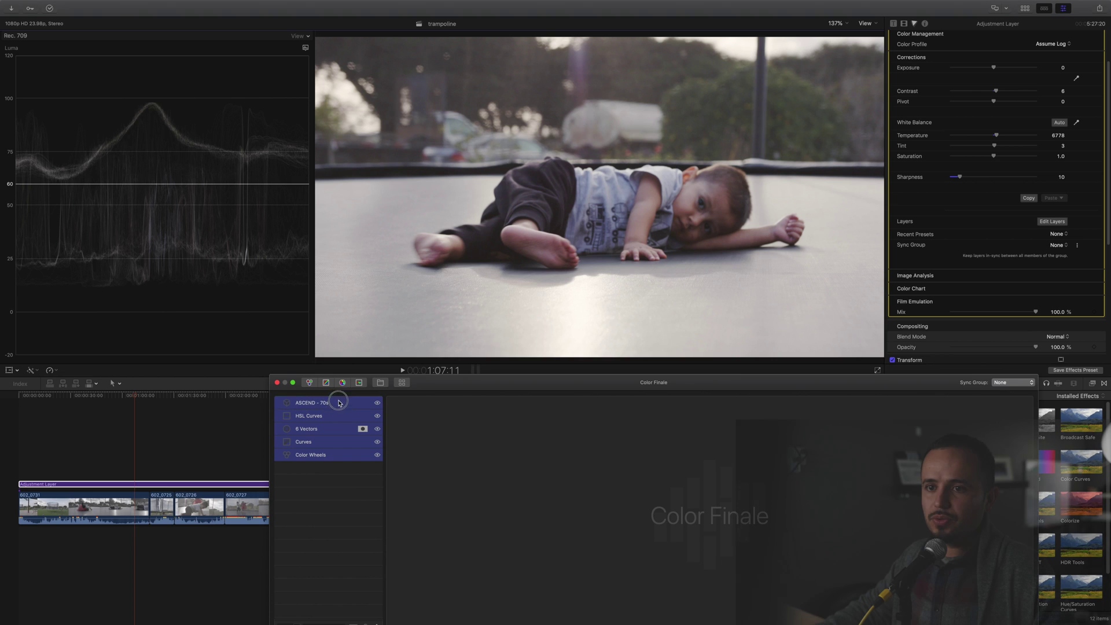
pyautogui.moveTo(460, 386); pyautogui.dragTo(463, 282)
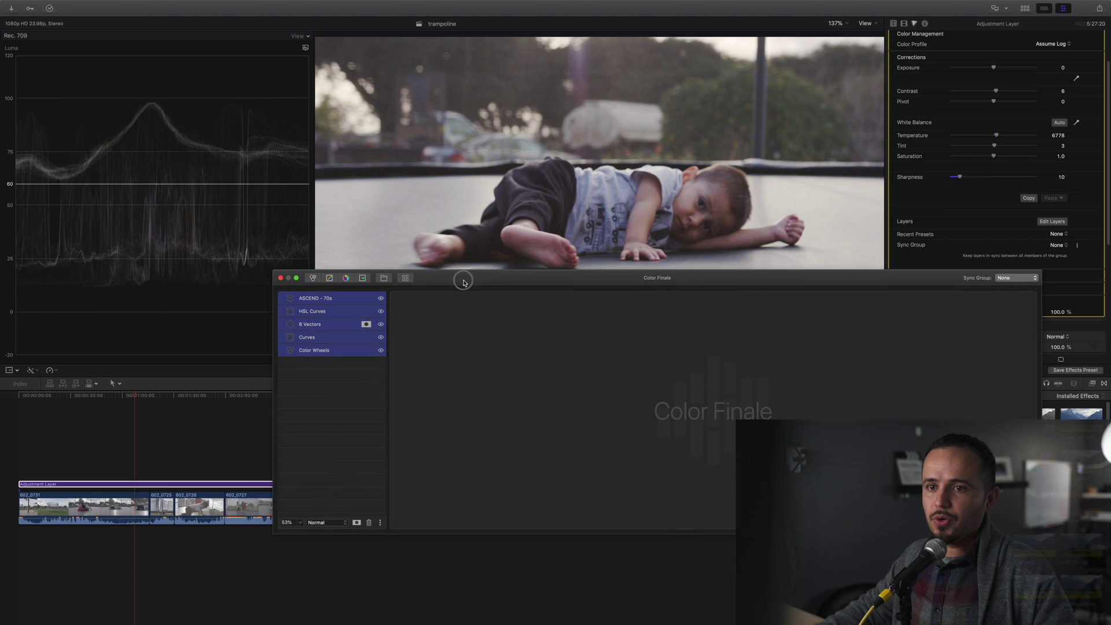
pyautogui.click(383, 278)
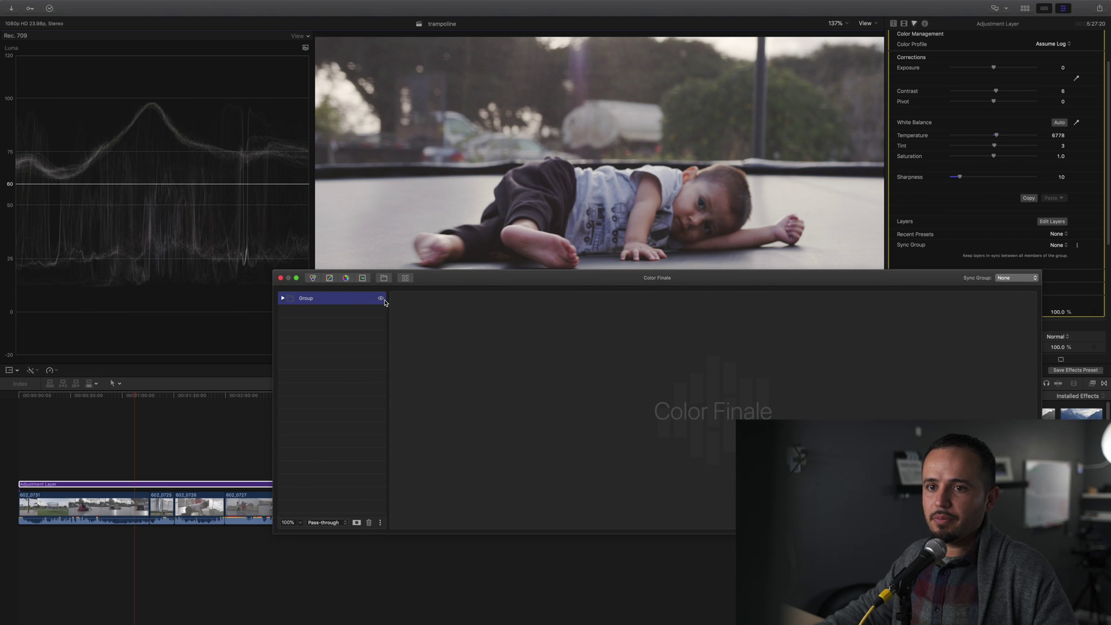
pyautogui.click(283, 298)
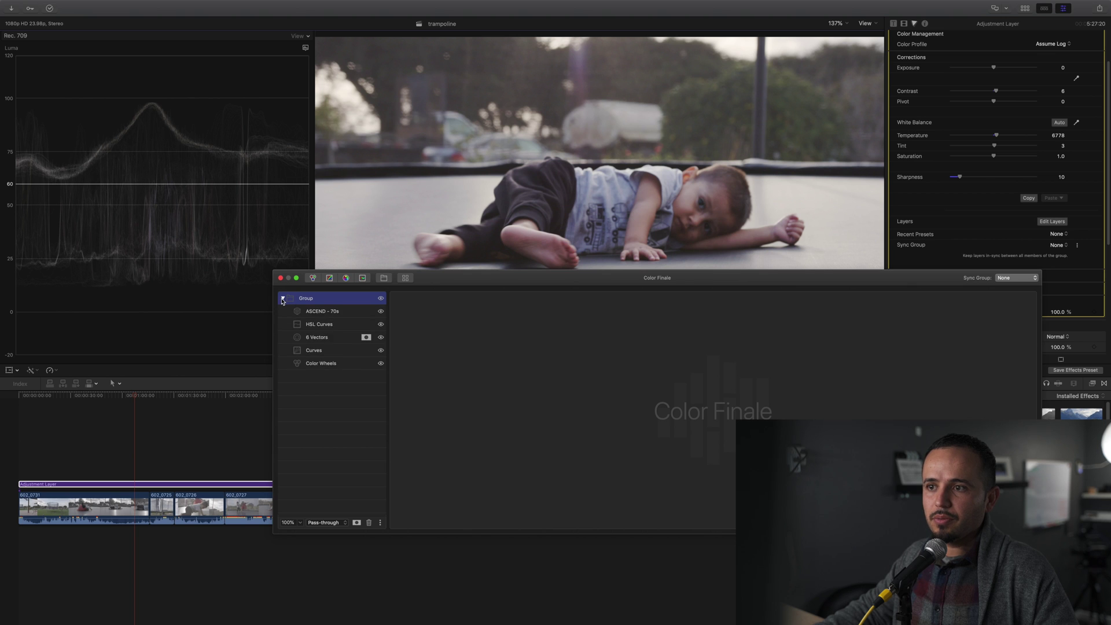
pyautogui.click(283, 298)
# - Toggle the Group off and on to compare the grade, then close Color Finale
pyautogui.click(380, 298)
pyautogui.click(380, 299)
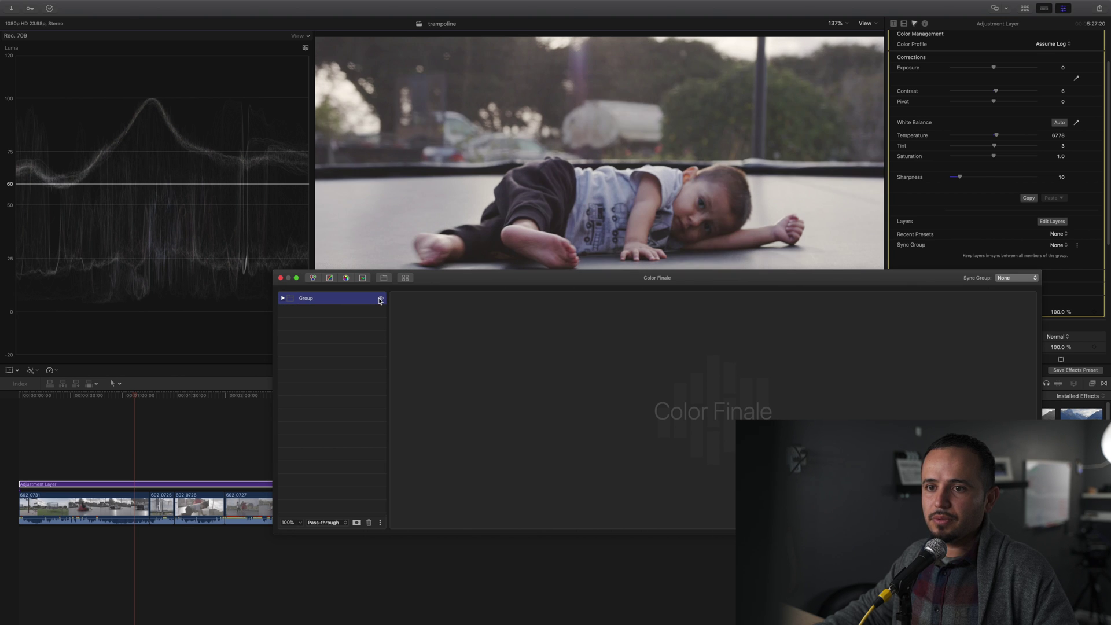
pyautogui.click(381, 299)
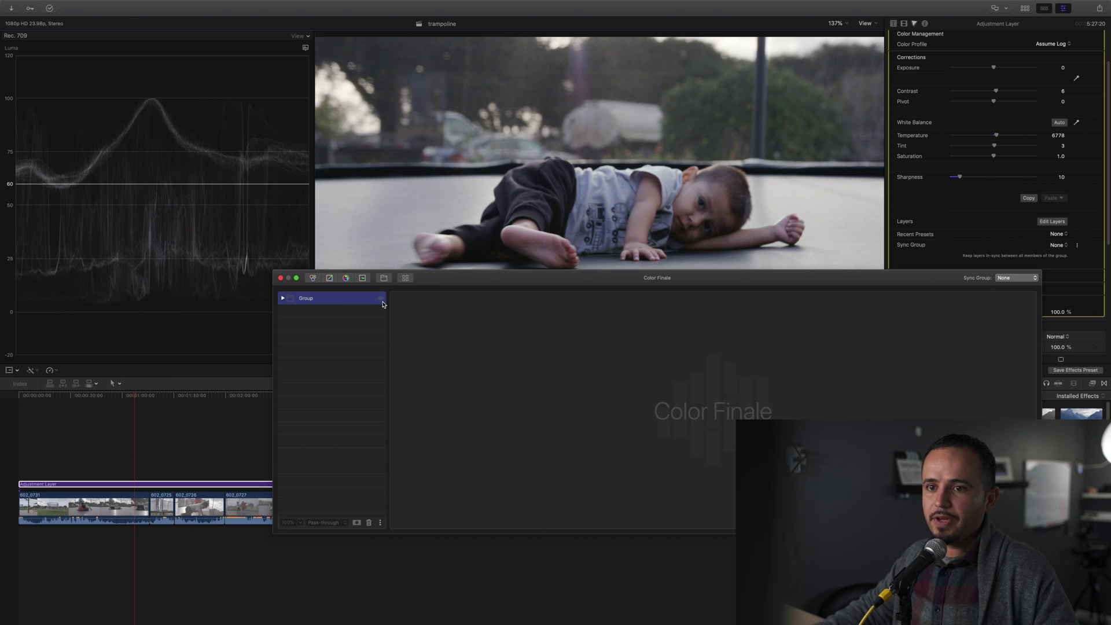
pyautogui.click(381, 298)
pyautogui.click(380, 298)
pyautogui.click(380, 298)
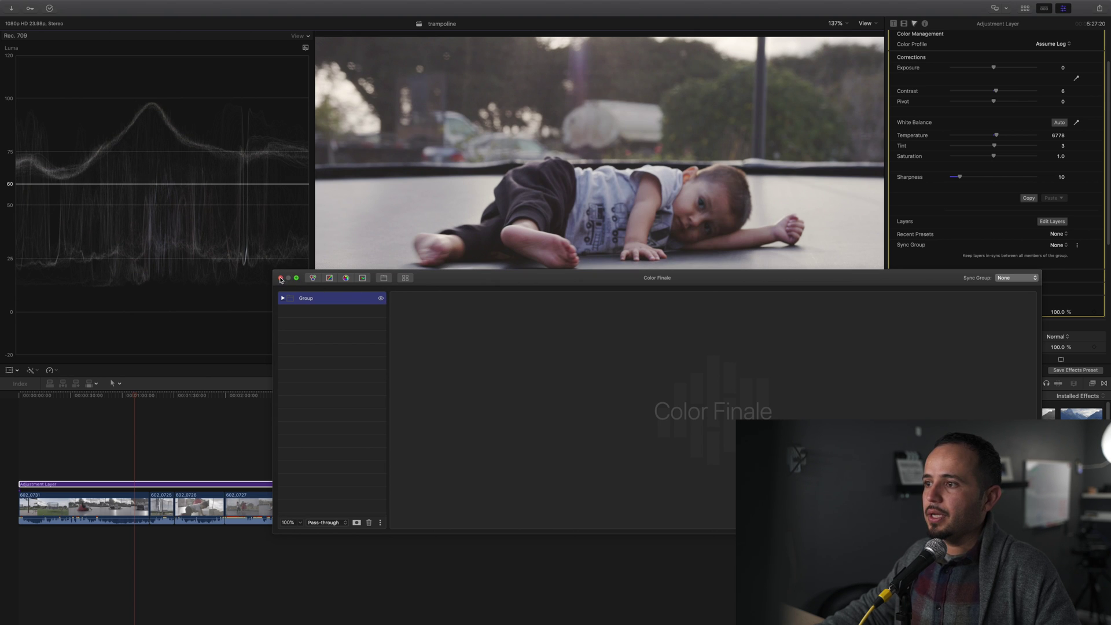
pyautogui.click(280, 279)
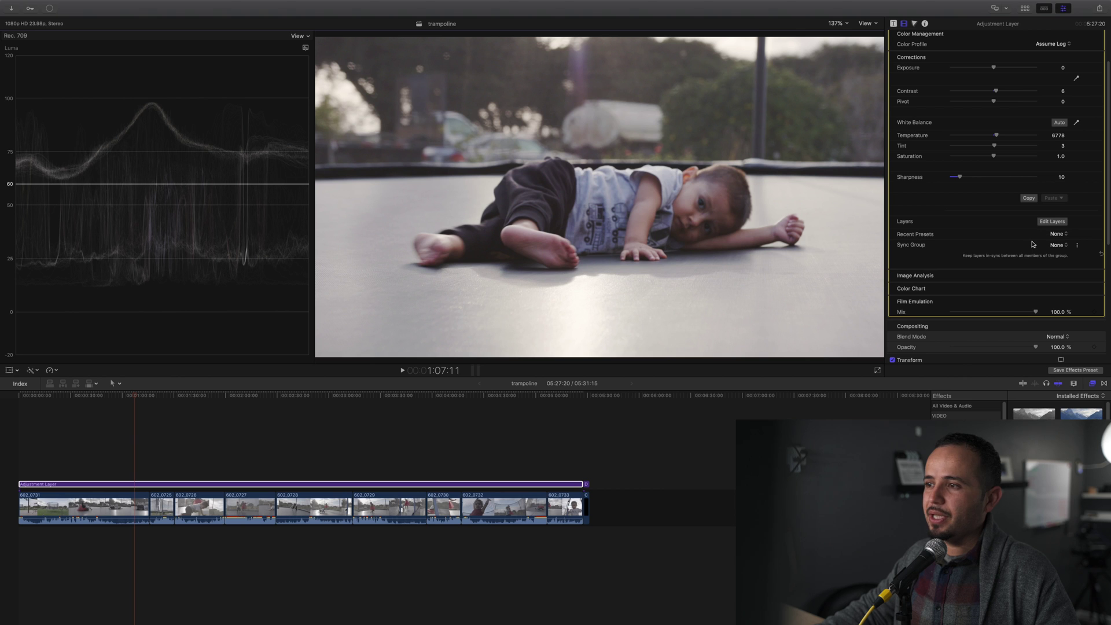
# - Check exposure with False Color in Image Analysis, turn it off again, and open the Isolate shape list
pyautogui.scroll(-2, 1065, 237)
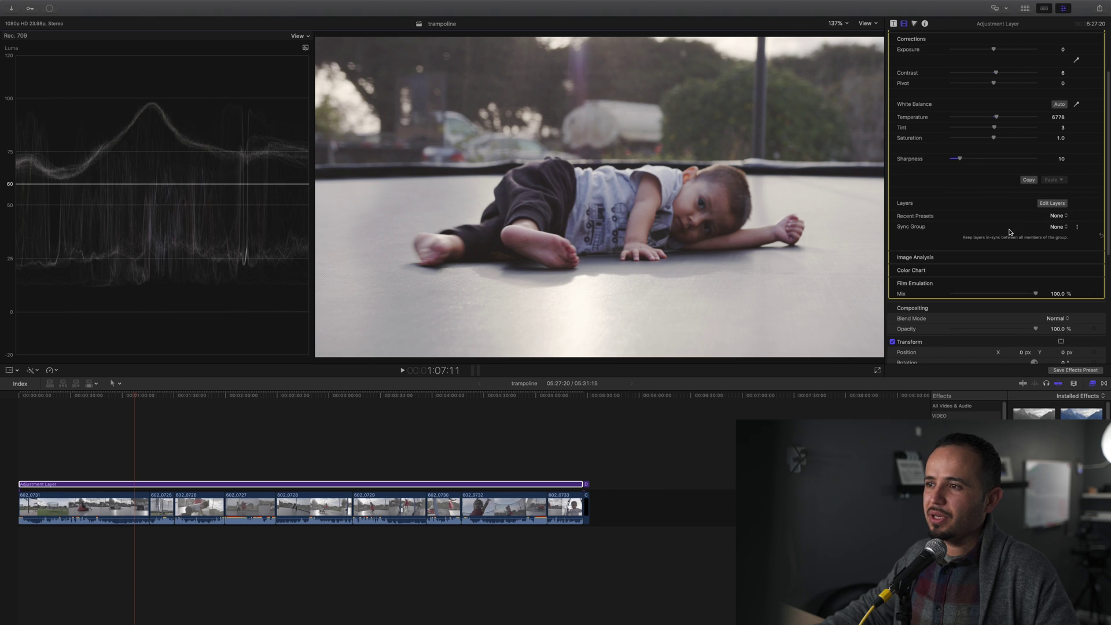
pyautogui.scroll(-5, 1057, 231)
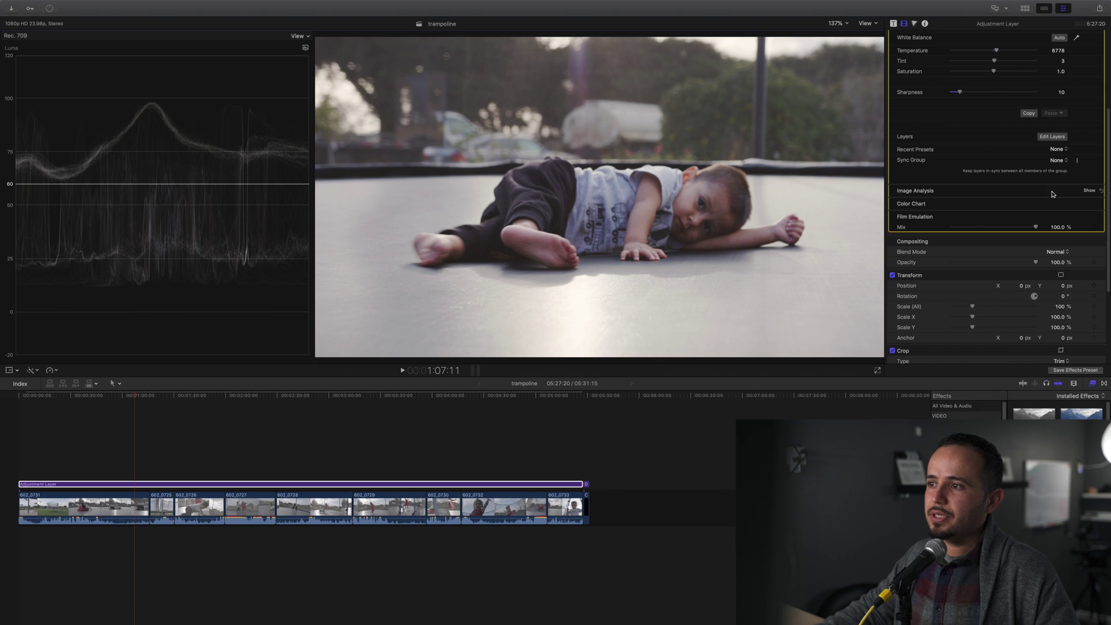
pyautogui.click(1089, 191)
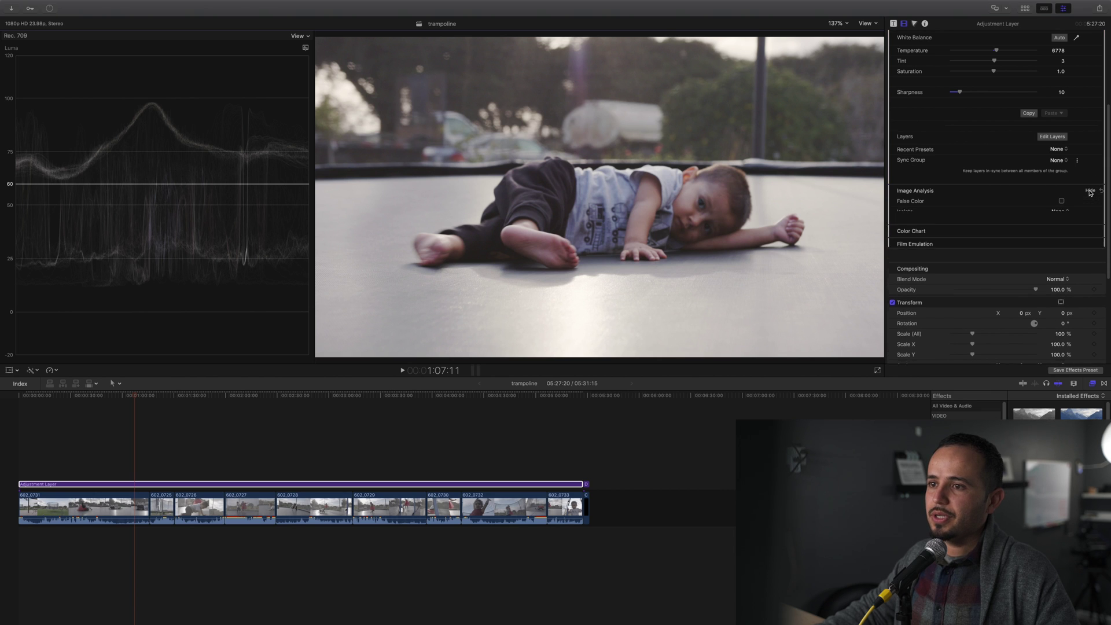
pyautogui.click(1061, 201)
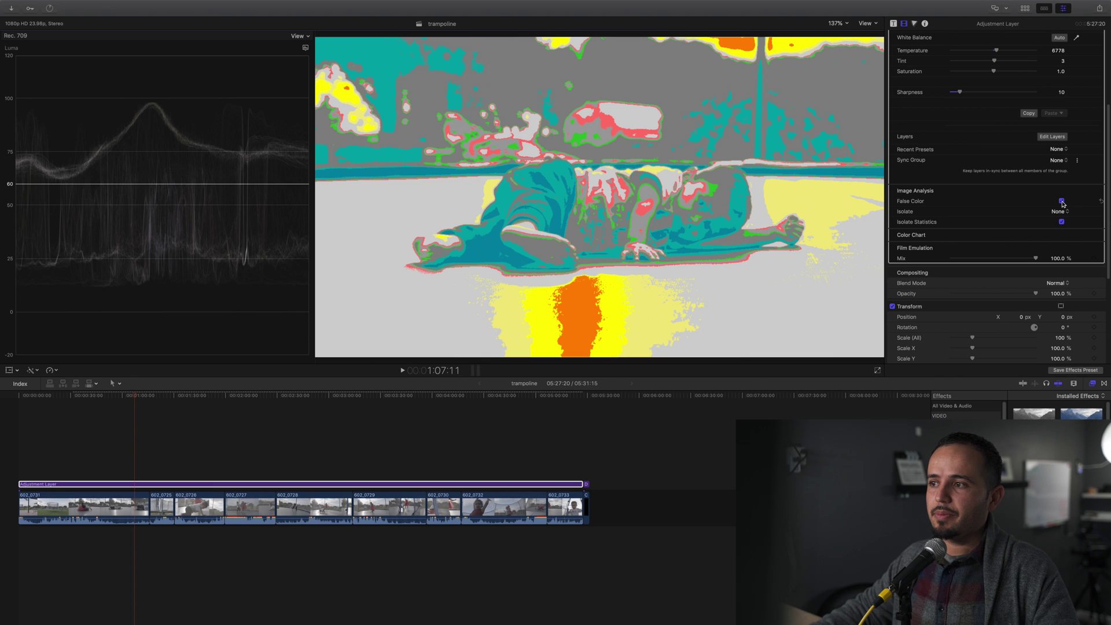
pyautogui.click(1062, 201)
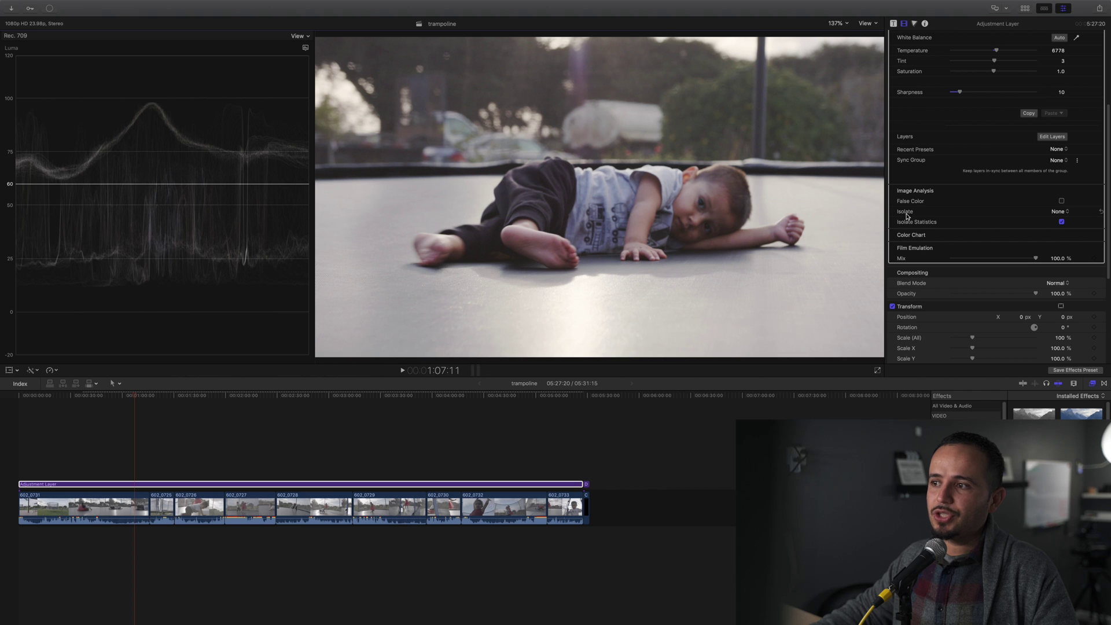
pyautogui.click(1060, 210)
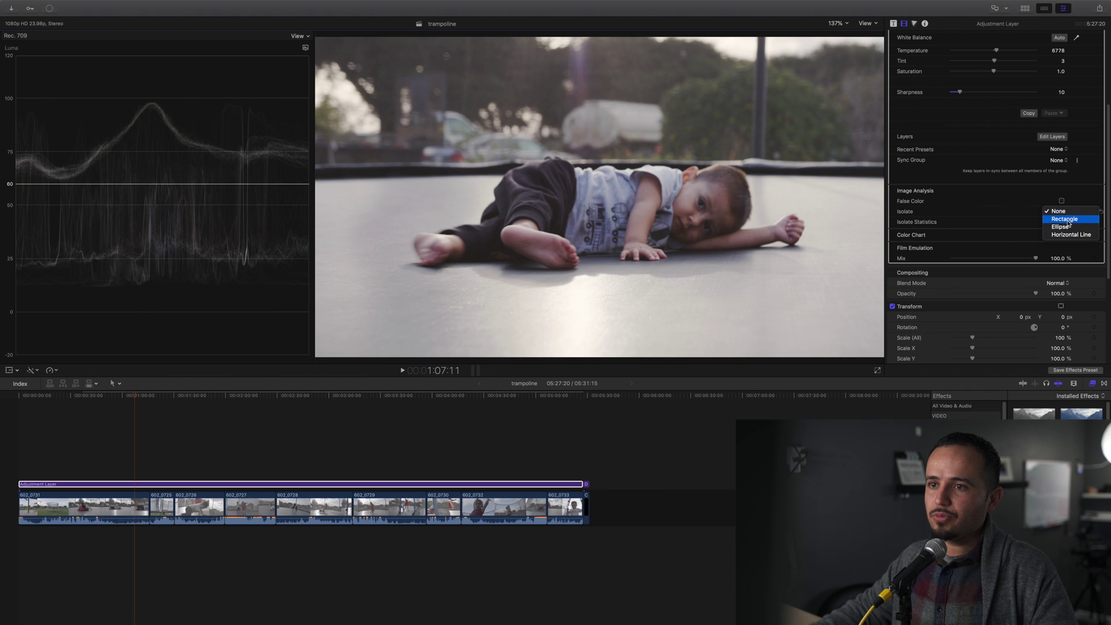
# - Isolate an ellipse sized and placed over the child's head to read its average colour
pyautogui.click(1070, 228)
pyautogui.click(634, 218)
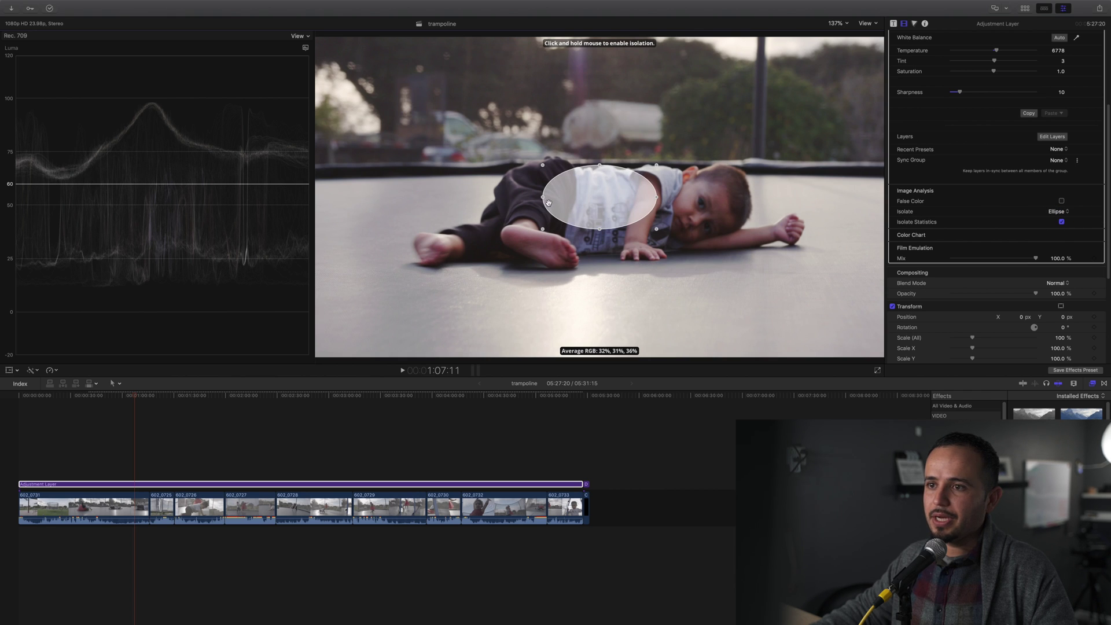
pyautogui.moveTo(541, 198); pyautogui.dragTo(704, 233)
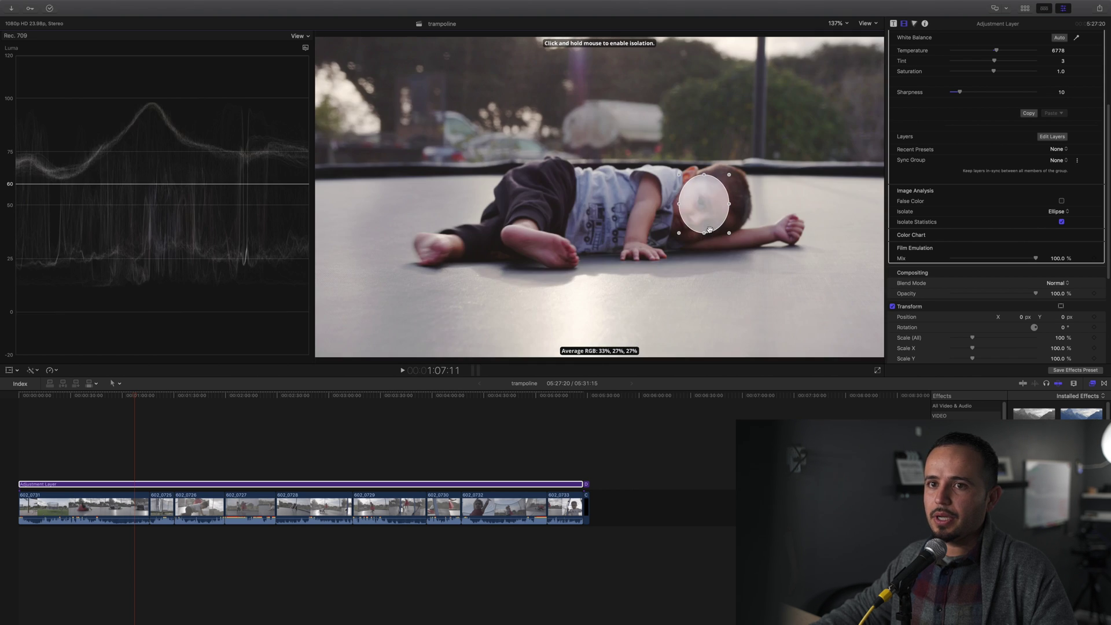
# - Switch the scope to Vectorscope, nudge the ellipse down onto the face, and reopen Color Finale layers
pyautogui.rightClick(223, 130)
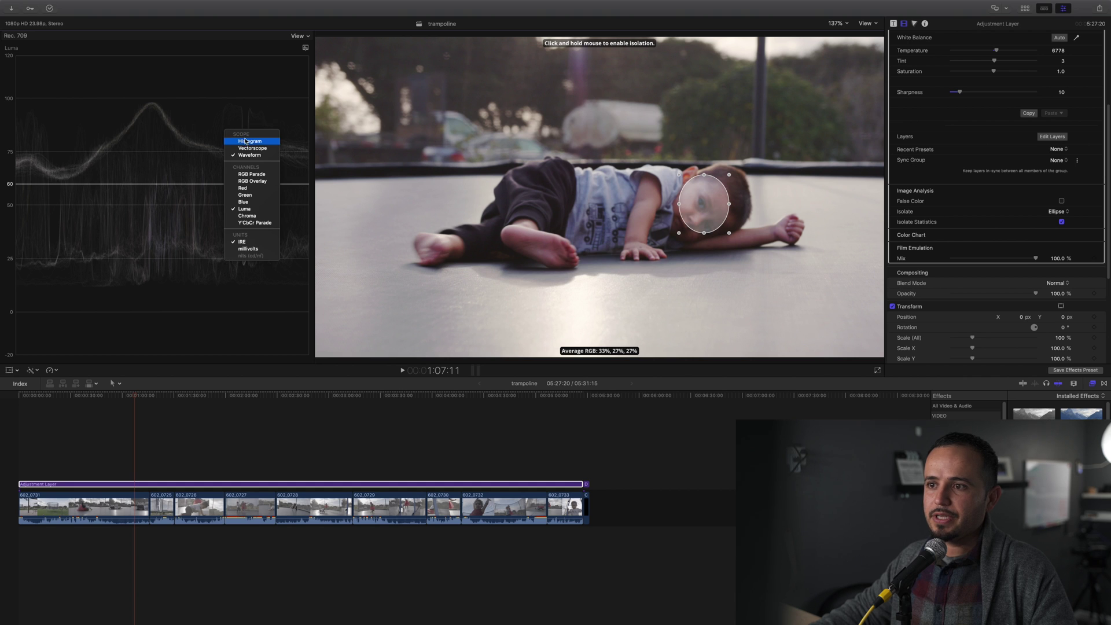
pyautogui.click(249, 149)
pyautogui.moveTo(696, 200); pyautogui.dragTo(694, 206)
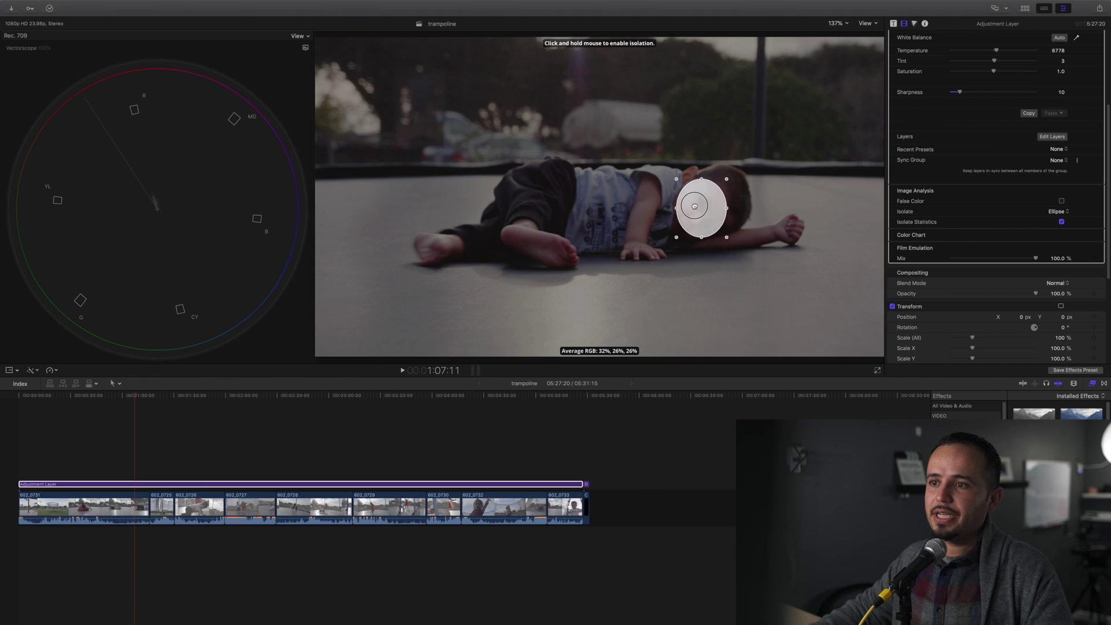
pyautogui.moveTo(694, 206); pyautogui.dragTo(694, 206)
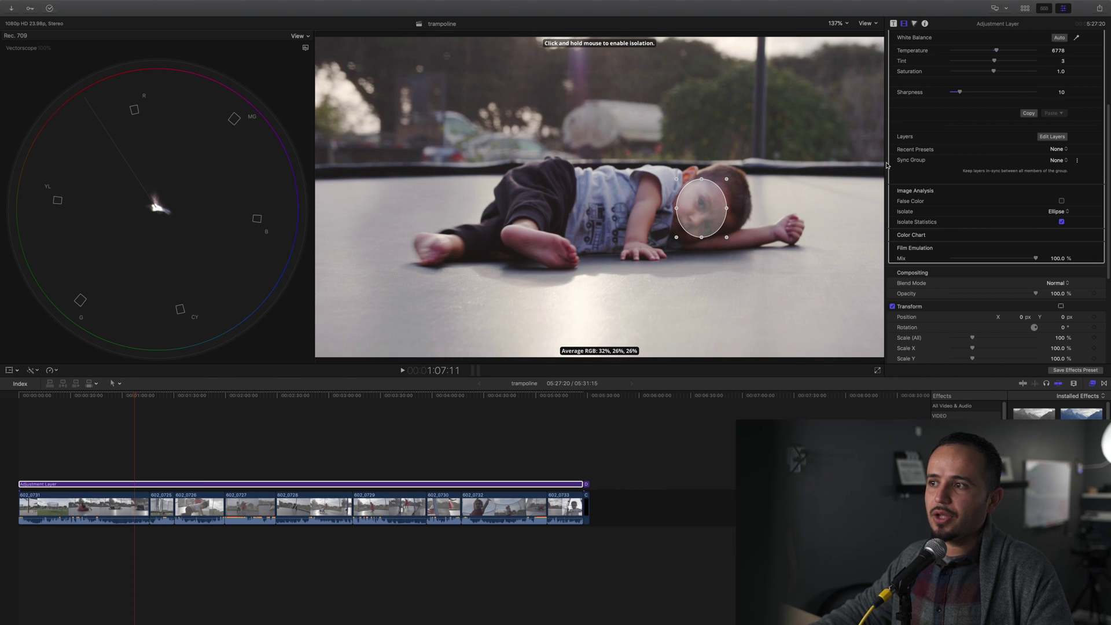
pyautogui.click(1052, 137)
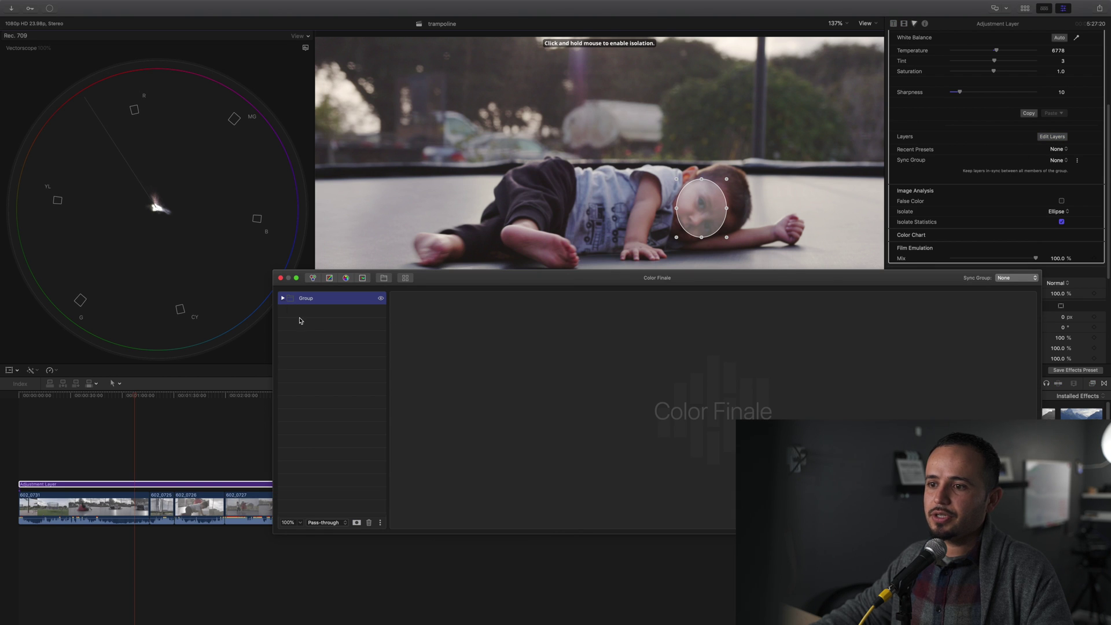
# - Shift the 6 Vectors red vector's hue to -0.068 and close the Color Finale window
pyautogui.click(324, 342)
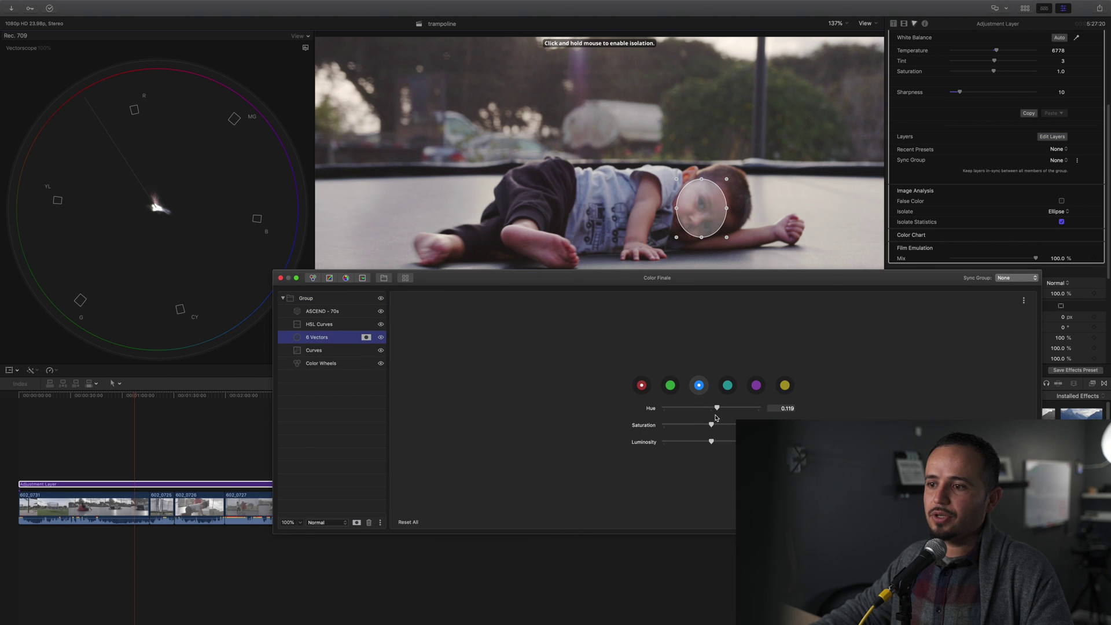
pyautogui.click(642, 386)
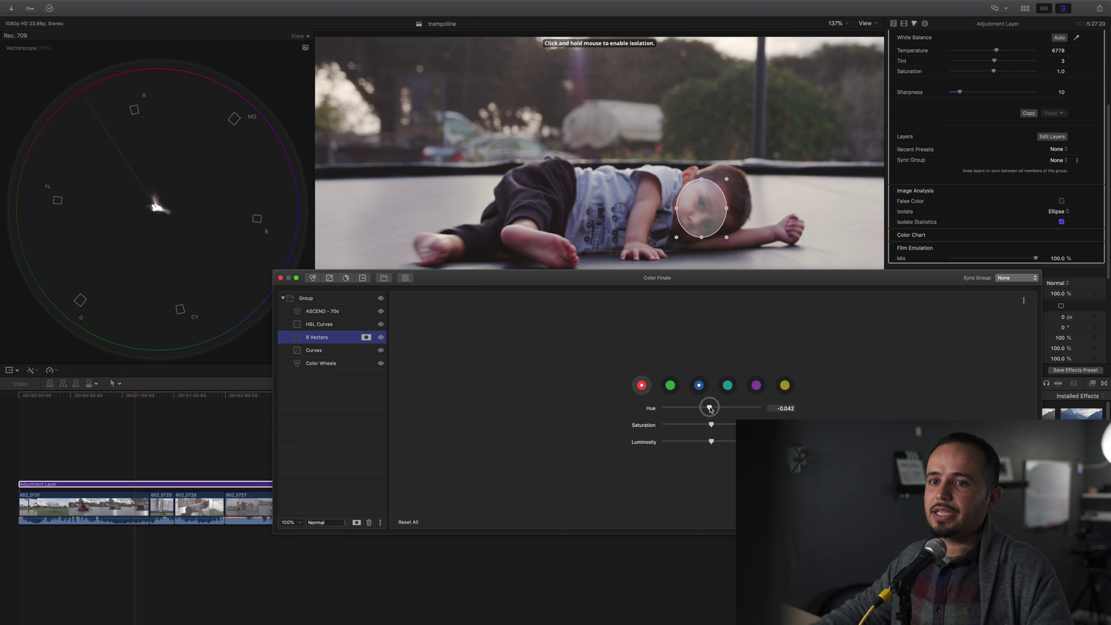
pyautogui.moveTo(709, 409); pyautogui.dragTo(709, 409)
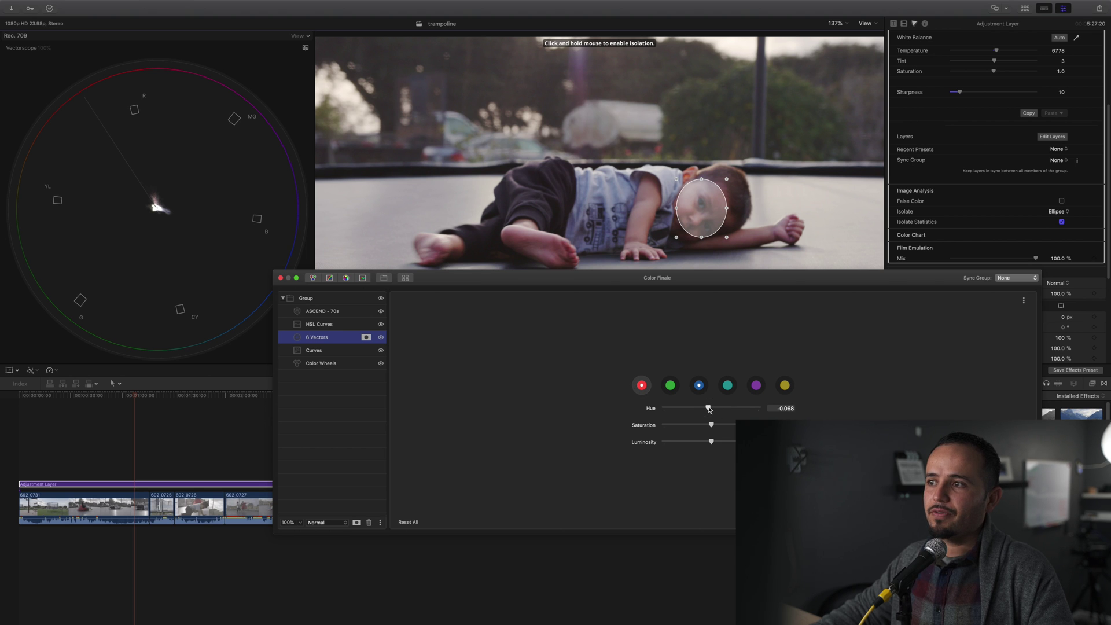
pyautogui.click(281, 279)
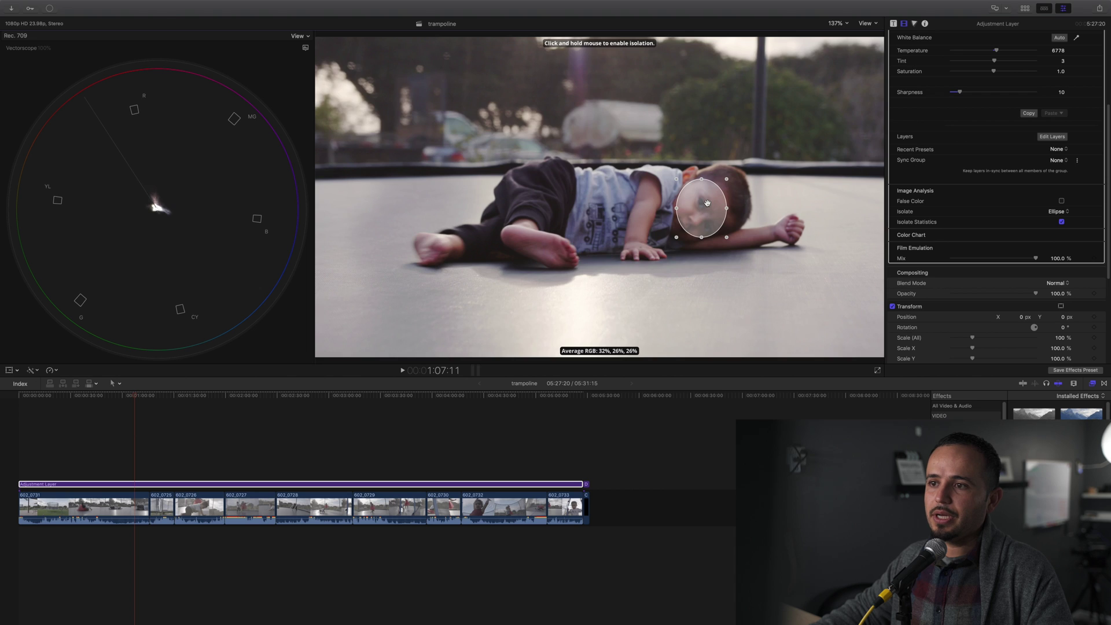
# - Check the corrected skin tone, then turn off Isolate Statistics and open the Isolate shape list
pyautogui.moveTo(707, 203); pyautogui.dragTo(708, 205)
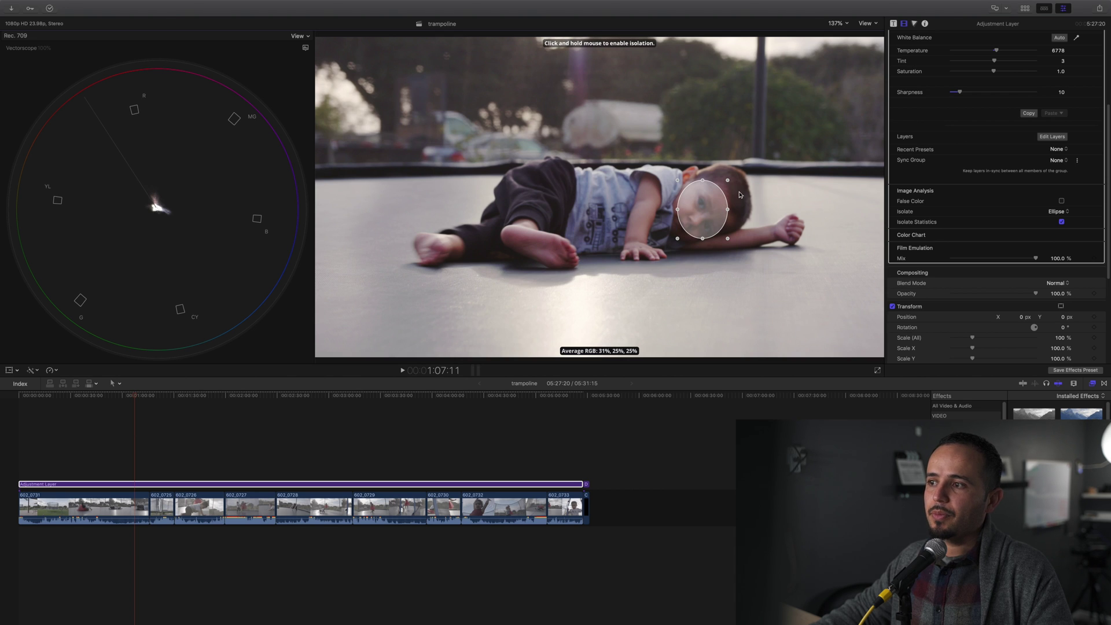
pyautogui.click(1062, 222)
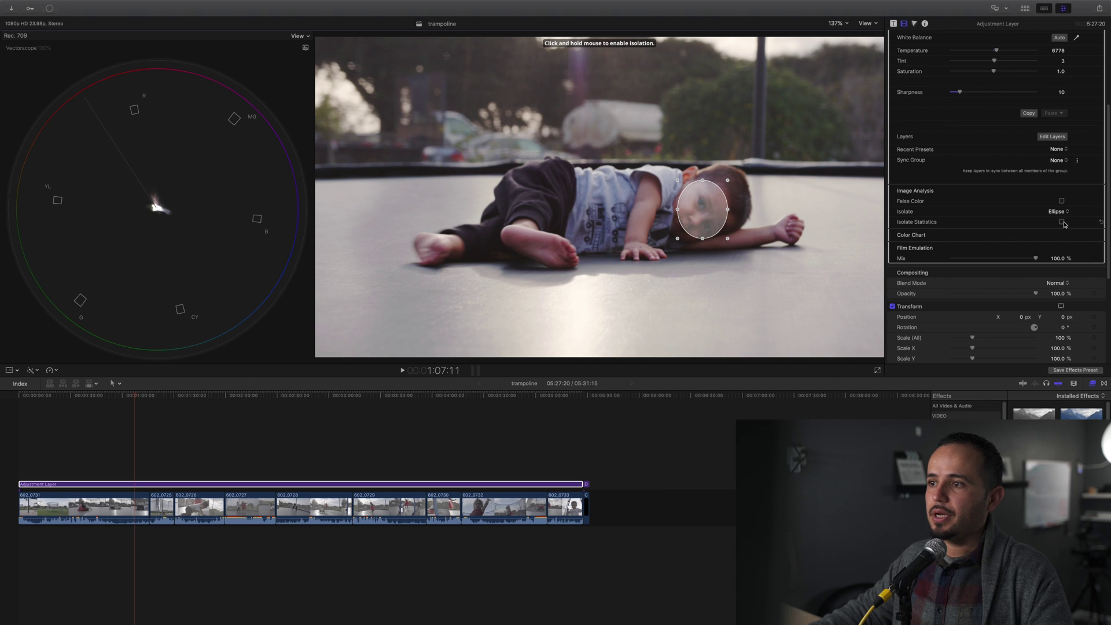
pyautogui.click(1058, 212)
pyautogui.click(1061, 194)
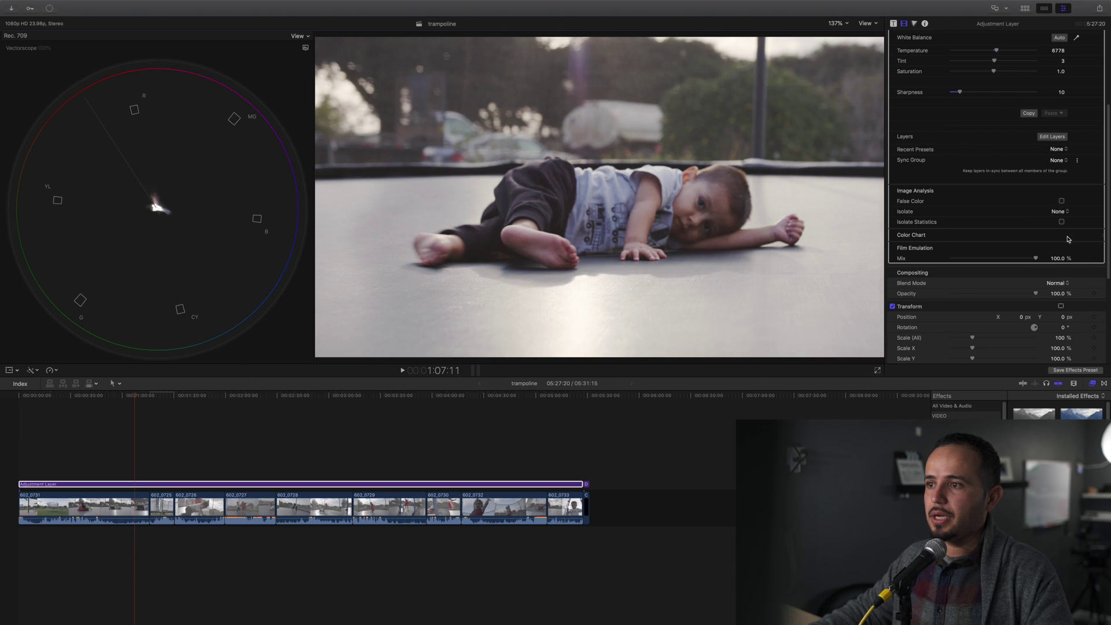
pyautogui.scroll(-1, 1039, 227)
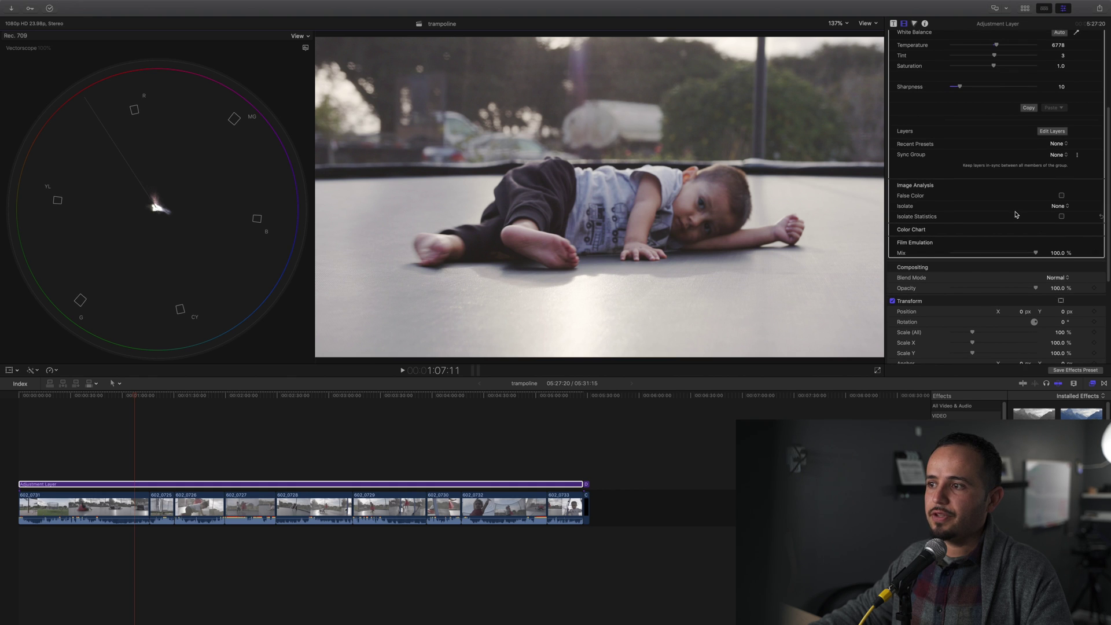
pyautogui.scroll(-1, 1017, 217)
pyautogui.click(1090, 225)
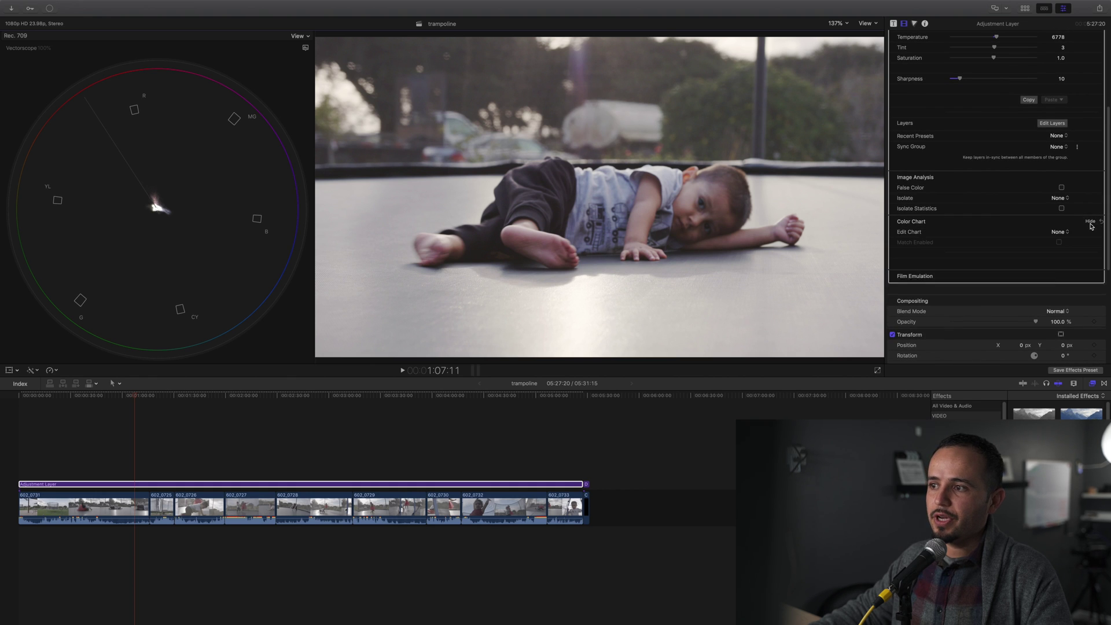
pyautogui.click(1059, 232)
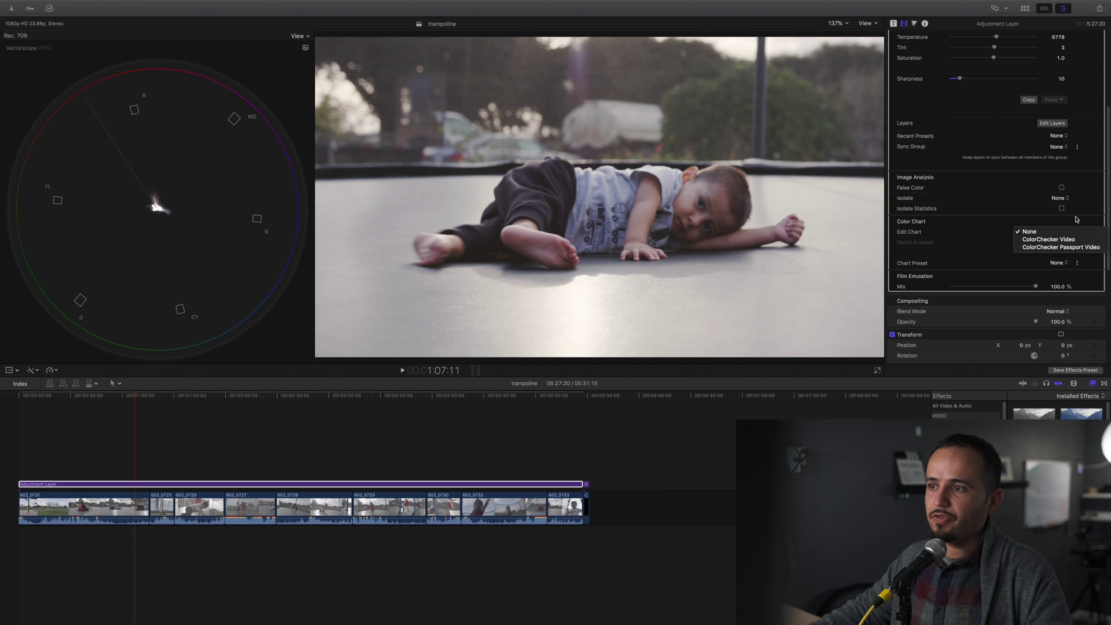
pyautogui.click(1077, 220)
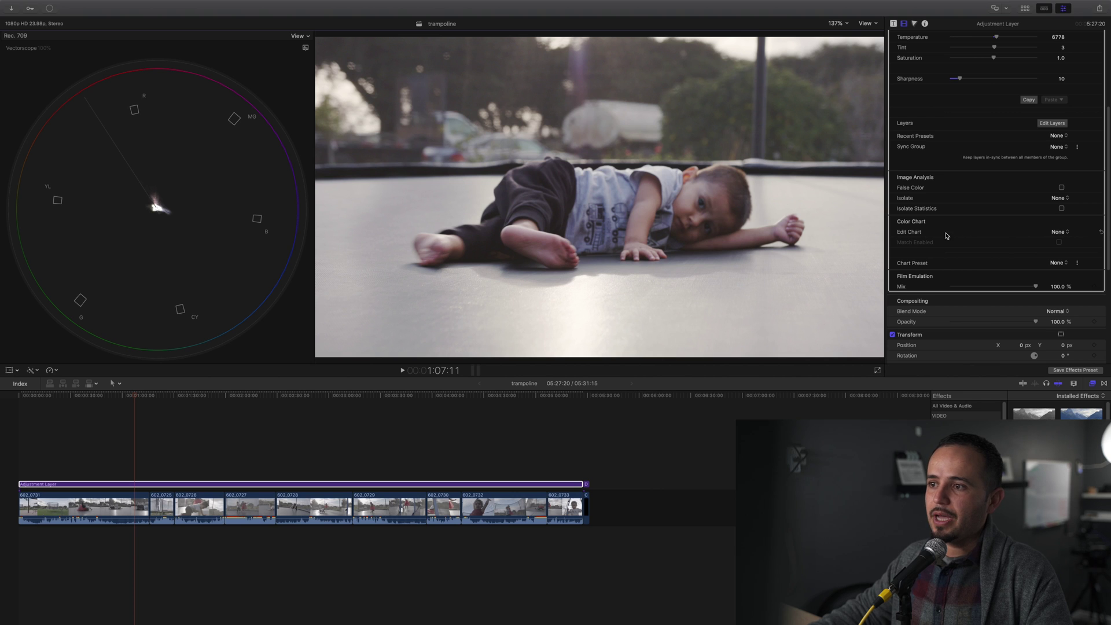
pyautogui.click(1090, 221)
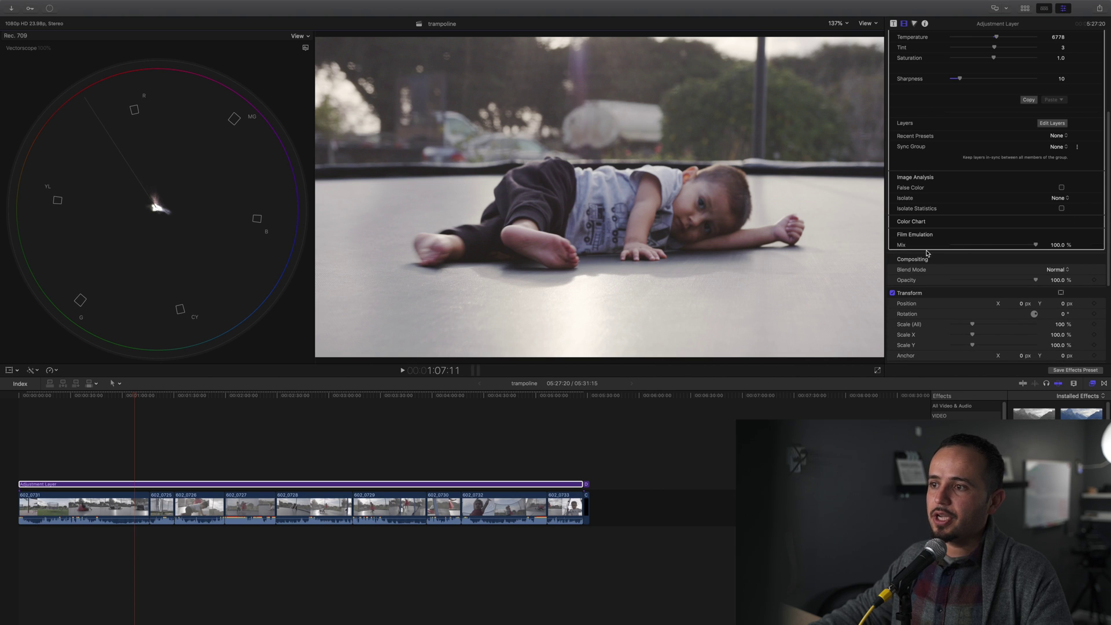
# - Enable film grain and raise Grain Size from 1.0 to 1.15
pyautogui.click(1090, 234)
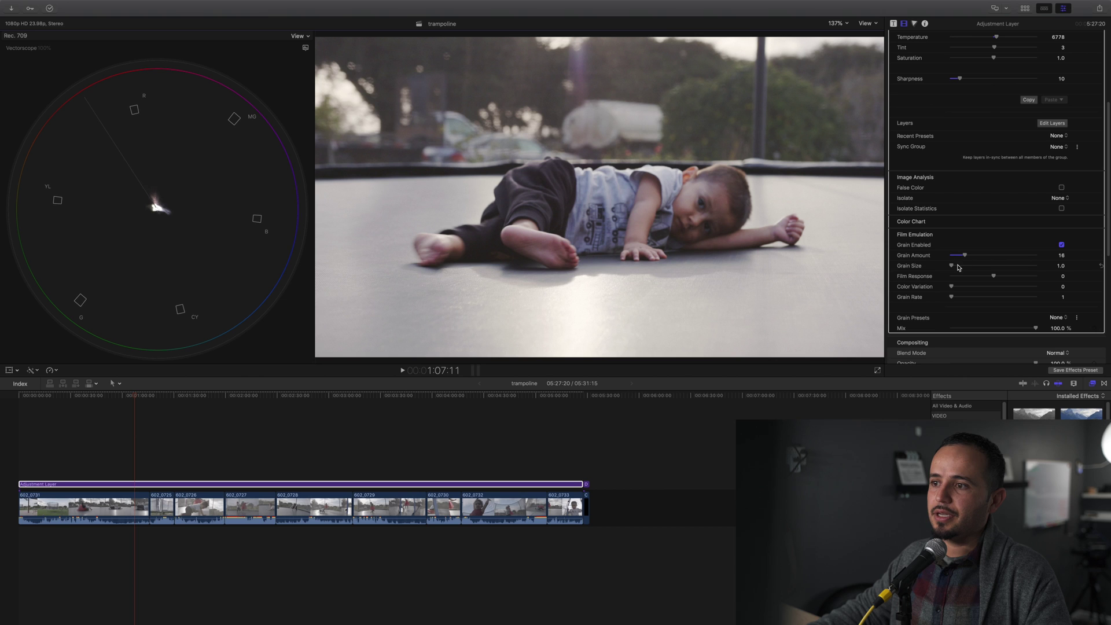
pyautogui.moveTo(952, 267); pyautogui.dragTo(955, 266)
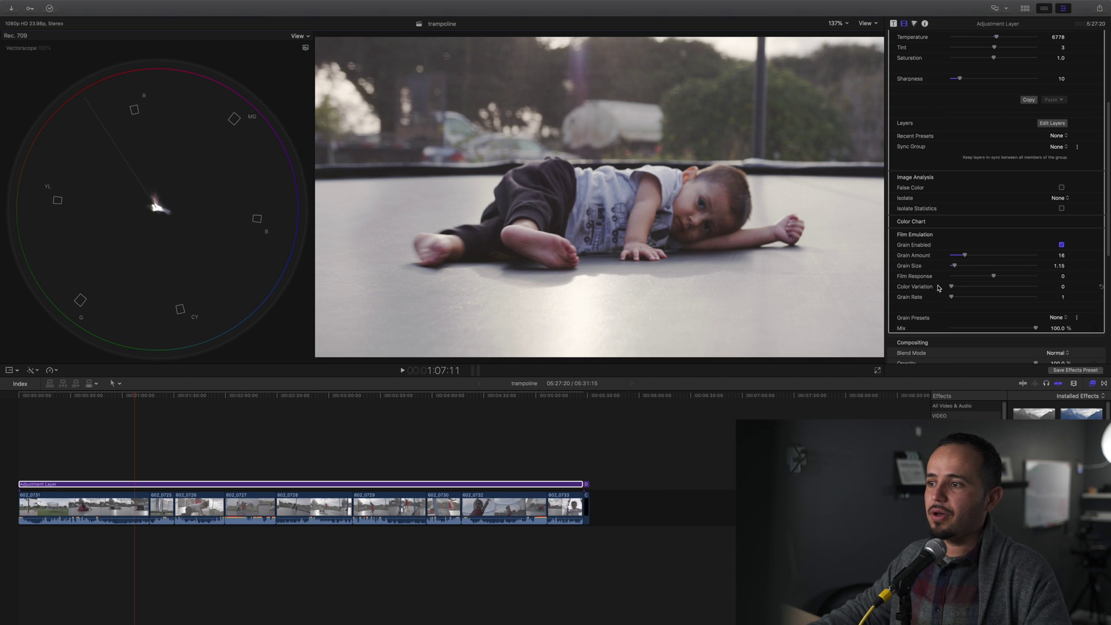